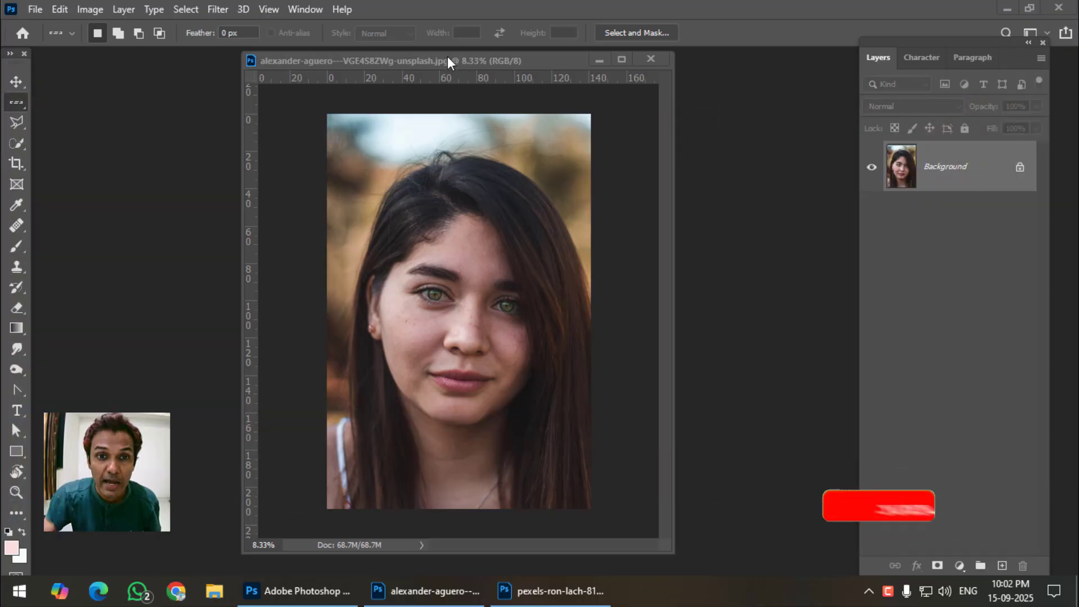
Show the Actions panel and place it beside the portrait image.
mouse_move(447, 56)
left_mouse_down()
mouse_move(453, 104)
mouse_move(438, 67)
left_mouse_up()
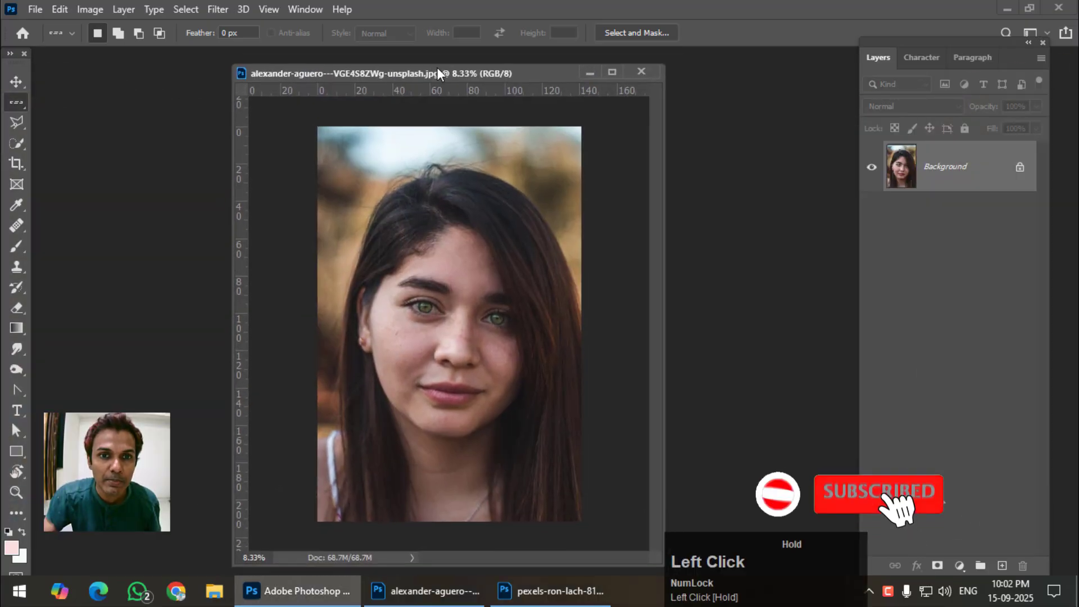
left_click(306, 6)
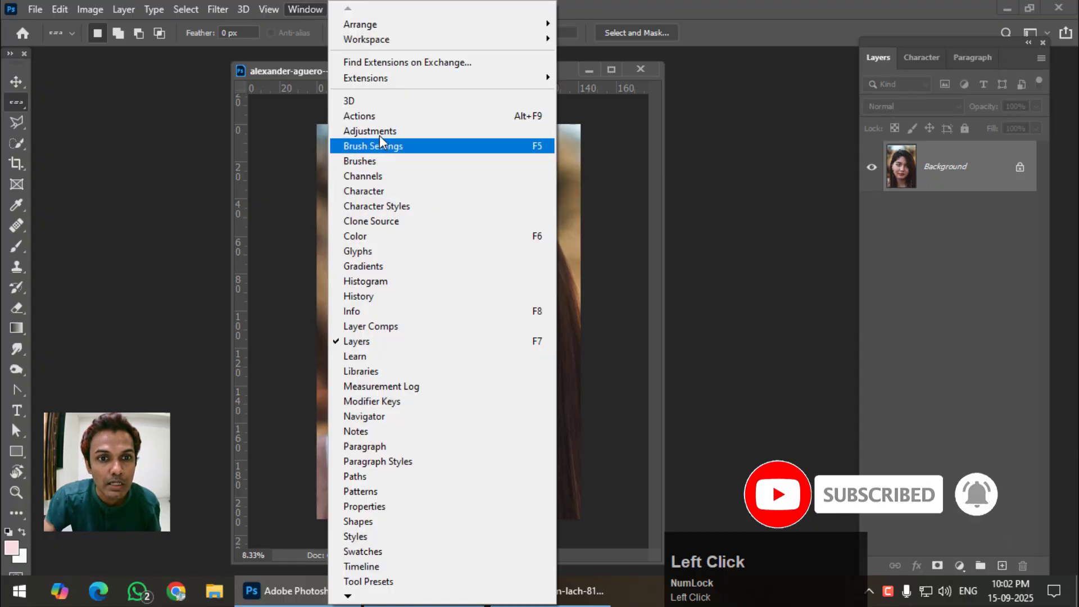
left_click(376, 117)
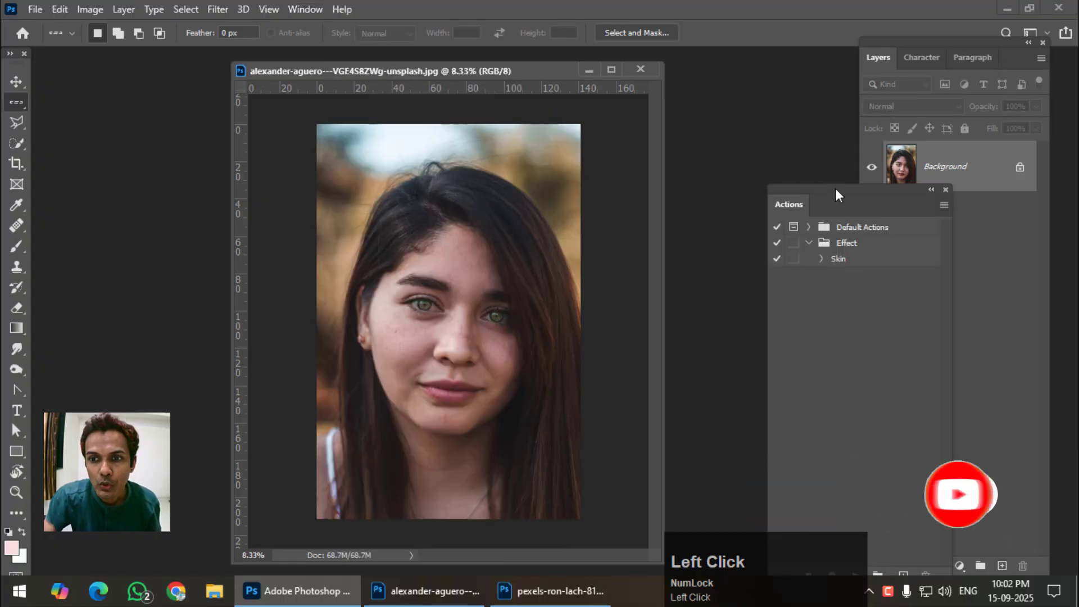
left_click_drag(836, 193, 723, 108)
Delete the existing Effect action set, leaving only Default Actions.
left_click(694, 163)
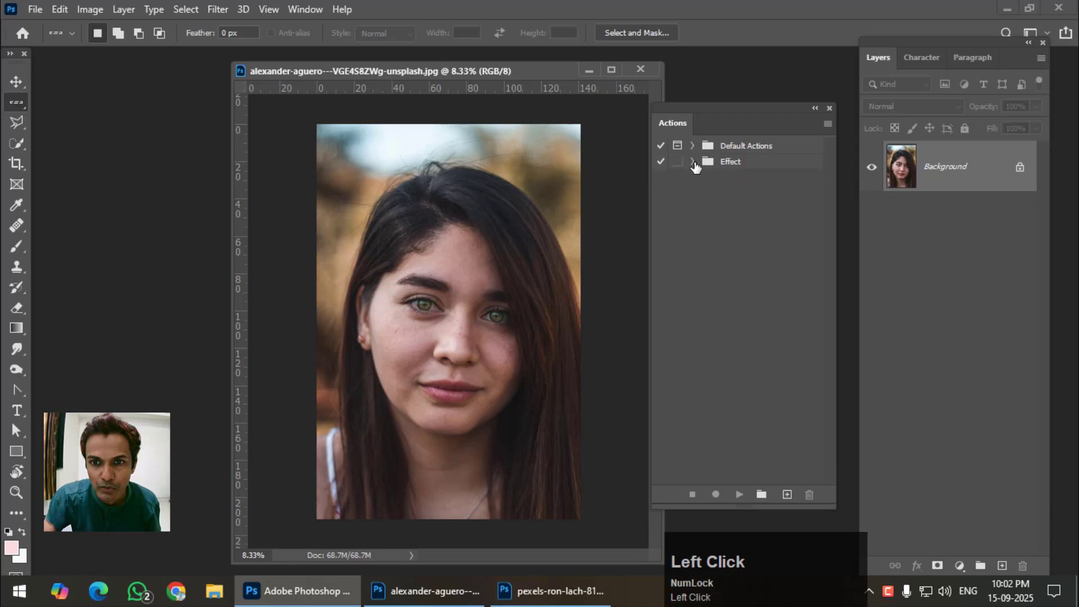
left_click(761, 166)
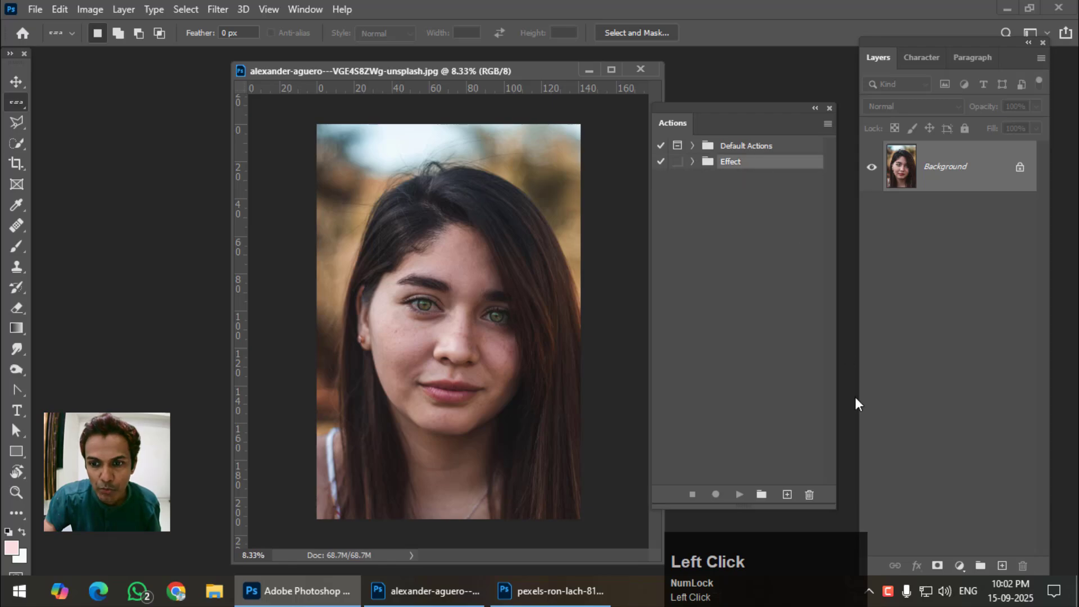
left_click(814, 494)
left_click(472, 232)
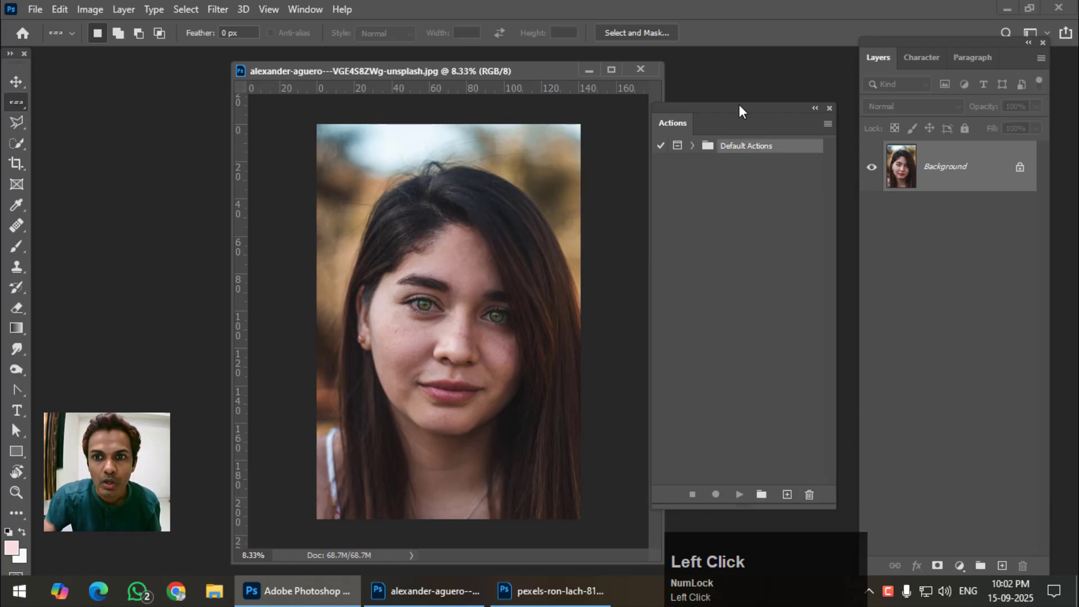
Arrange the portrait image window and the Actions panel so that they do not overlap.
left_click_drag(740, 106, 754, 107)
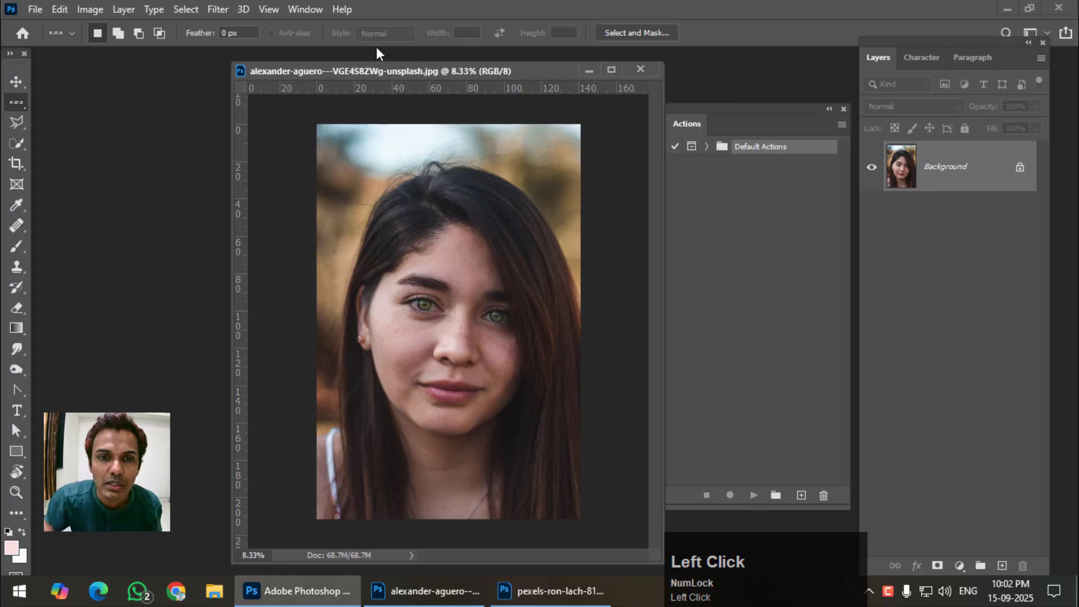
mouse_move(401, 73)
left_mouse_down()
mouse_move(326, 78)
mouse_move(422, 73)
left_mouse_up()
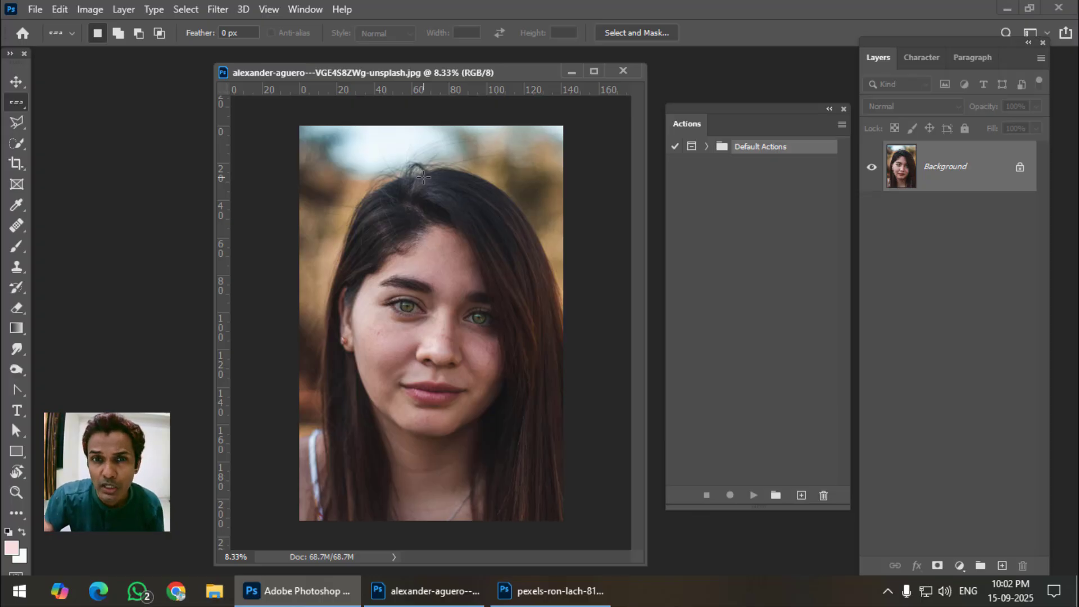
left_click_drag(398, 72, 368, 68)
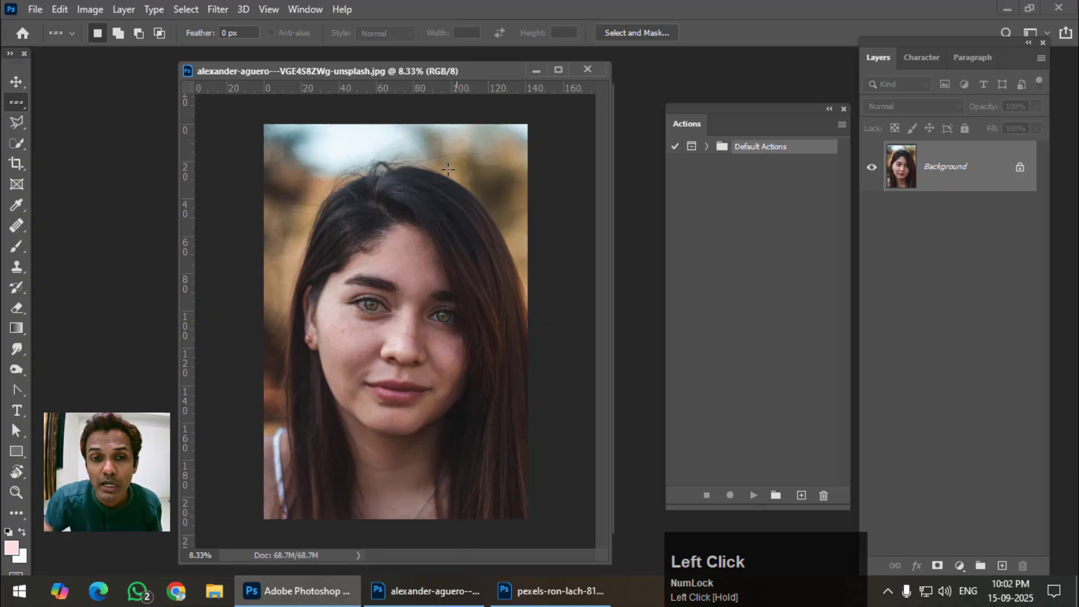
left_click_drag(349, 68, 417, 69)
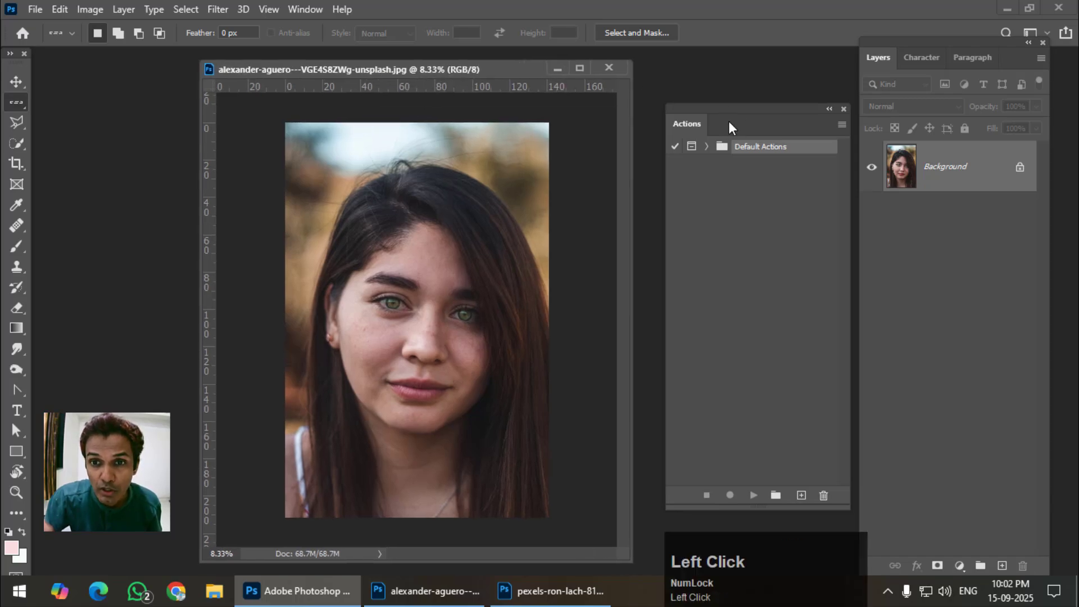
Reopen the Actions panel and position it between the portrait image and the layer list.
left_click(305, 9)
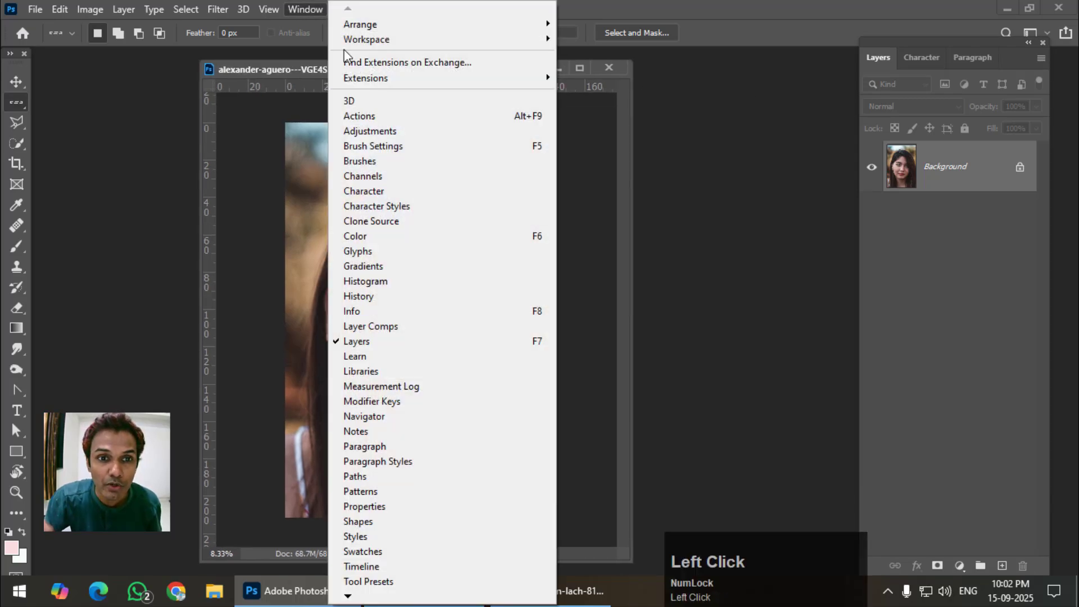
left_click(386, 117)
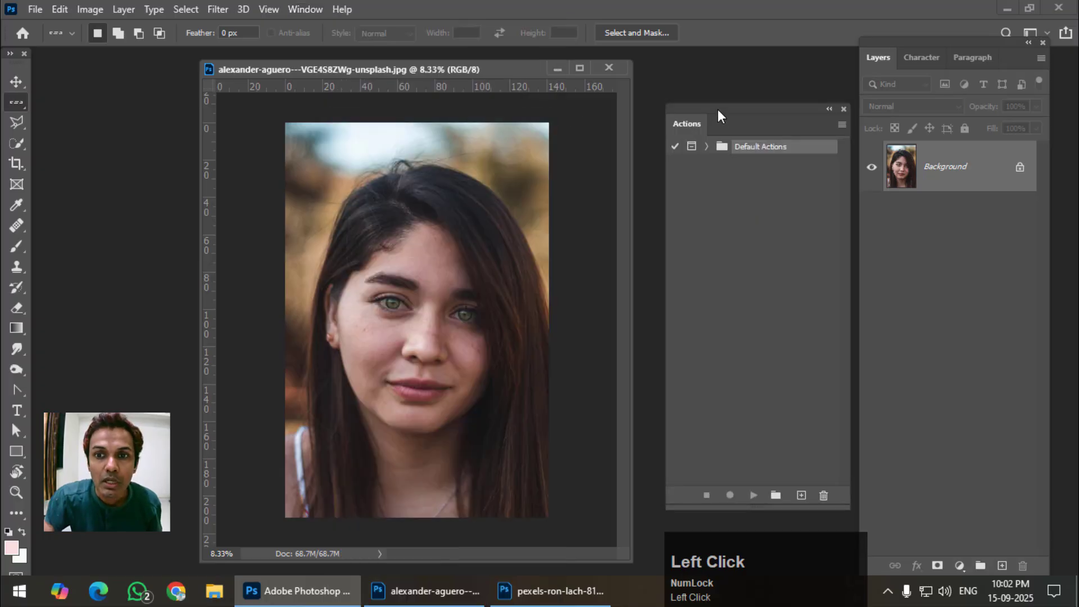
left_click_drag(718, 109, 745, 76)
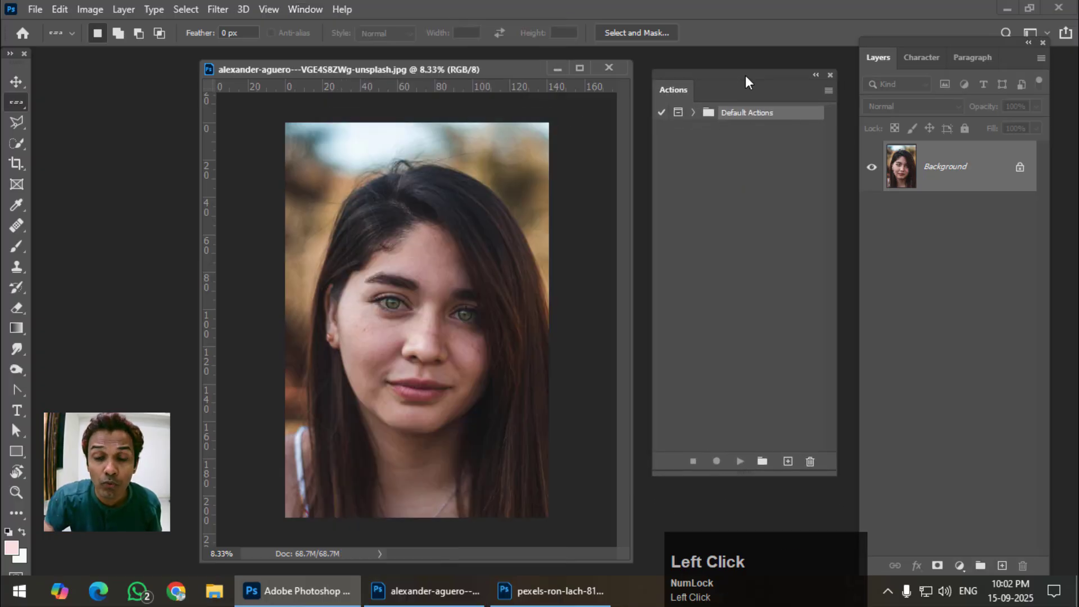
Create a new action set named Effect.
left_click(761, 462)
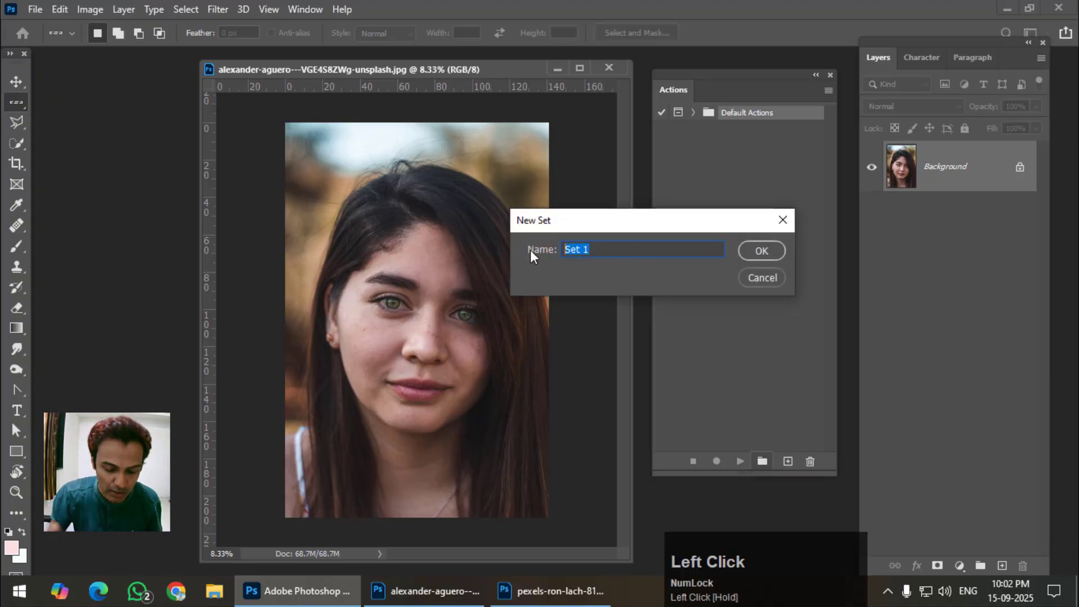
type("Effect")
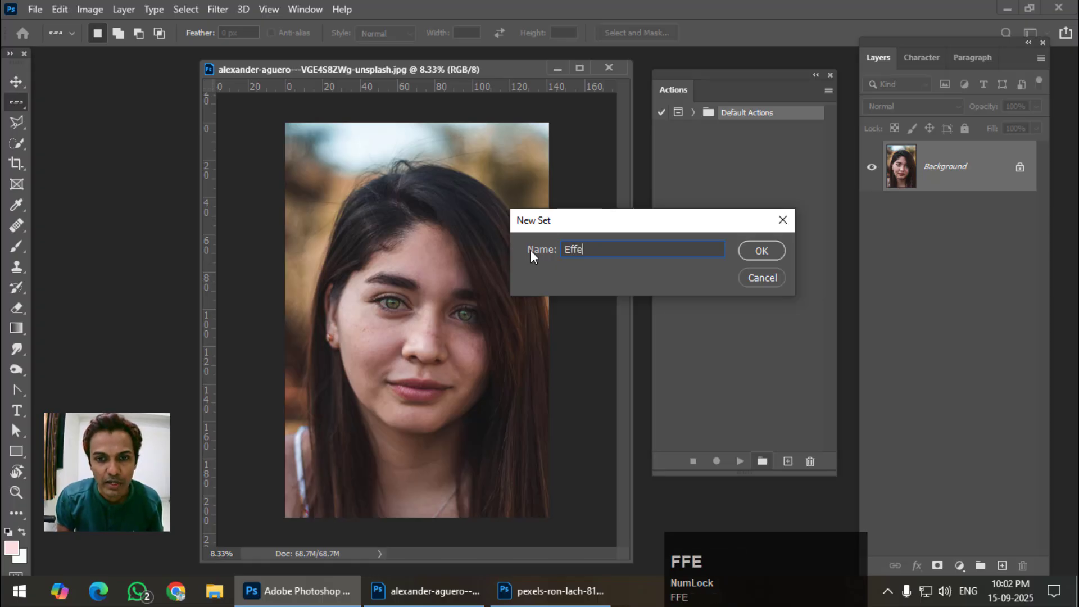
left_click(771, 252)
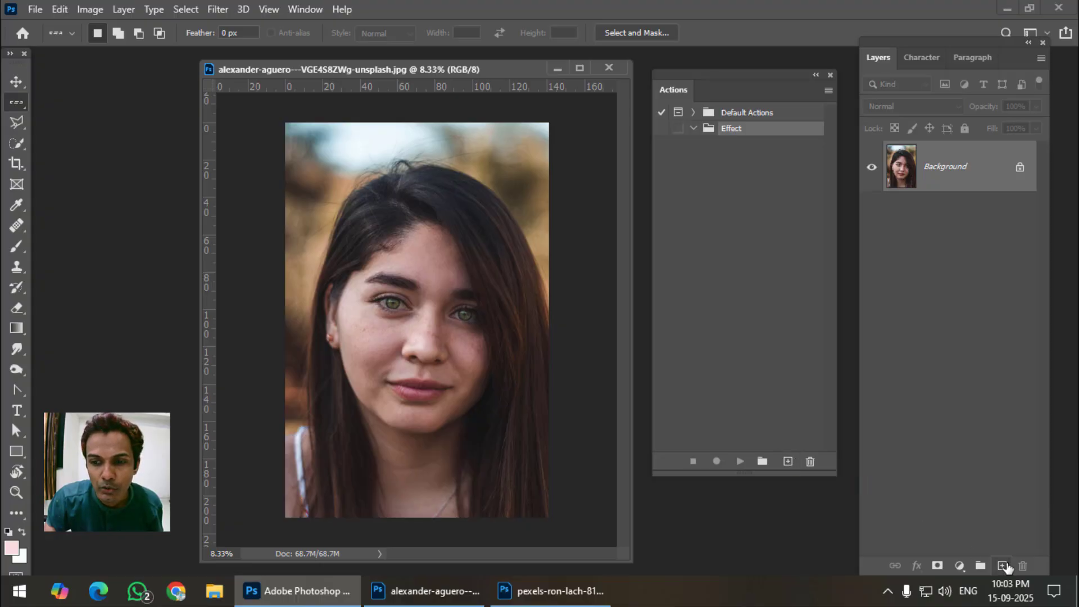
Set up a new action named Skin in the Effect set.
left_click(788, 462)
left_click(655, 251)
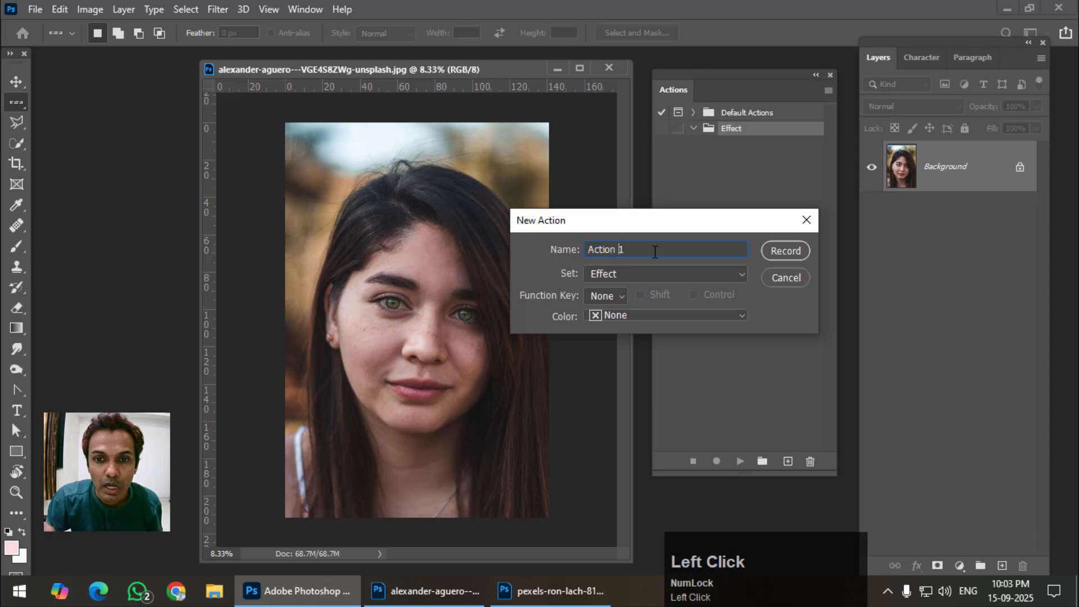
left_click_drag(655, 250, 516, 252)
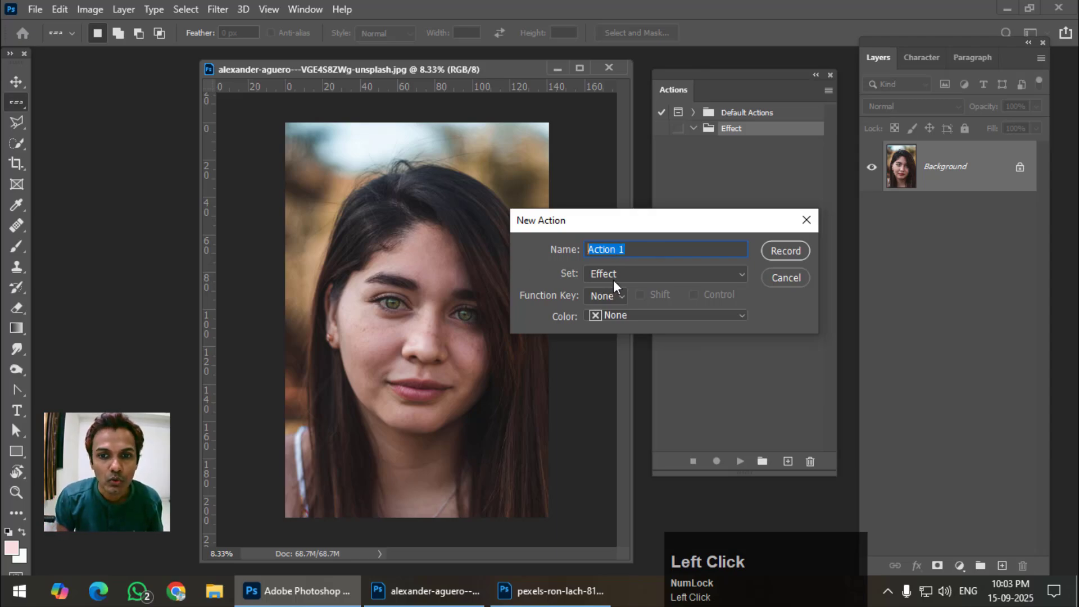
type("Skin")
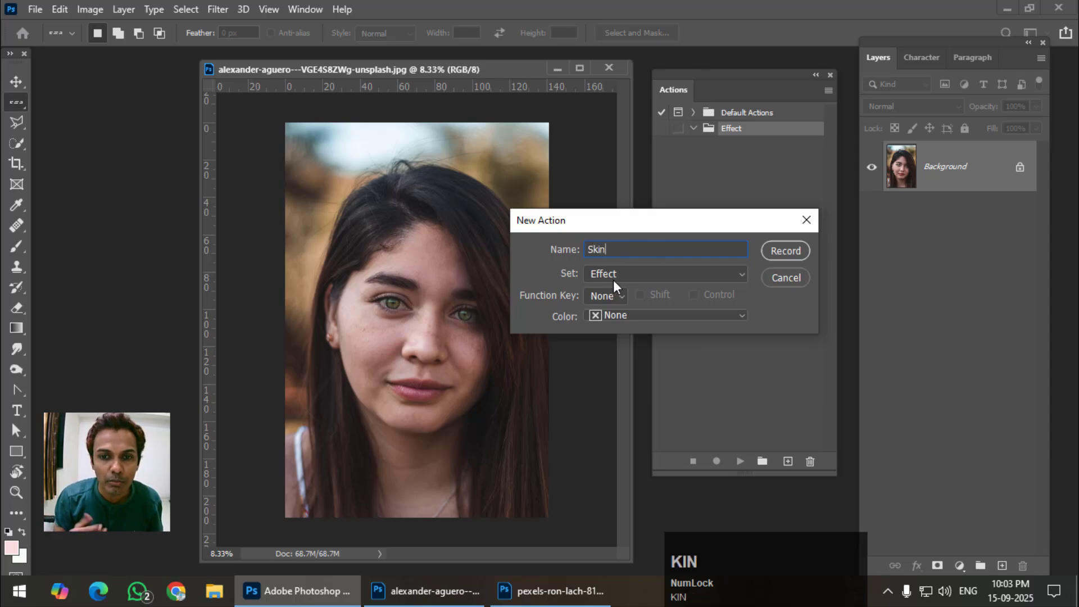
left_click_drag(669, 216, 669, 197)
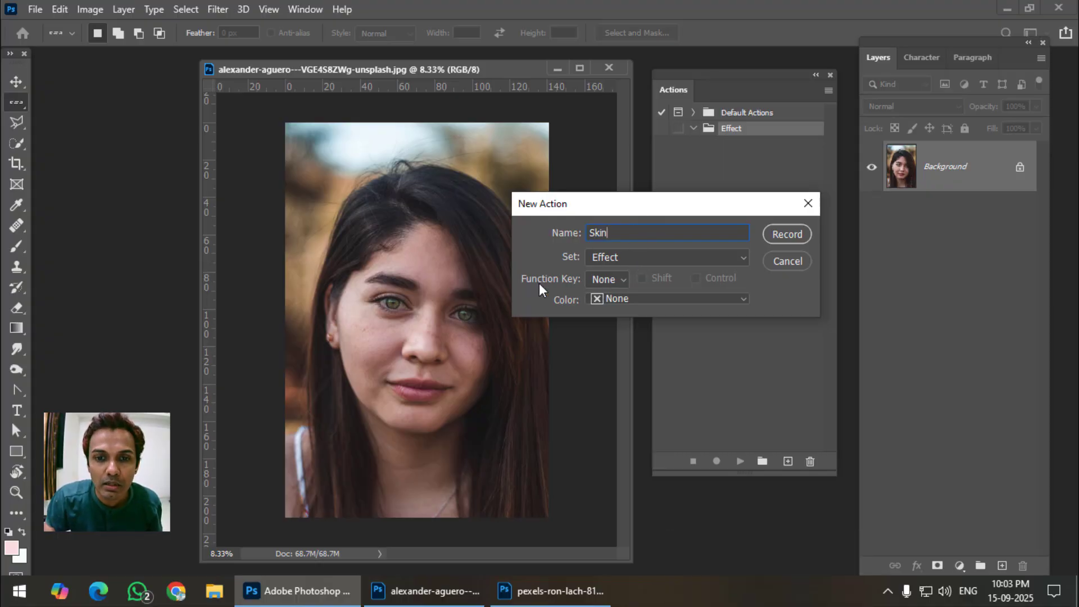
Review the function key and color choices, keep both at None, and start recording the Skin action.
left_click(606, 282)
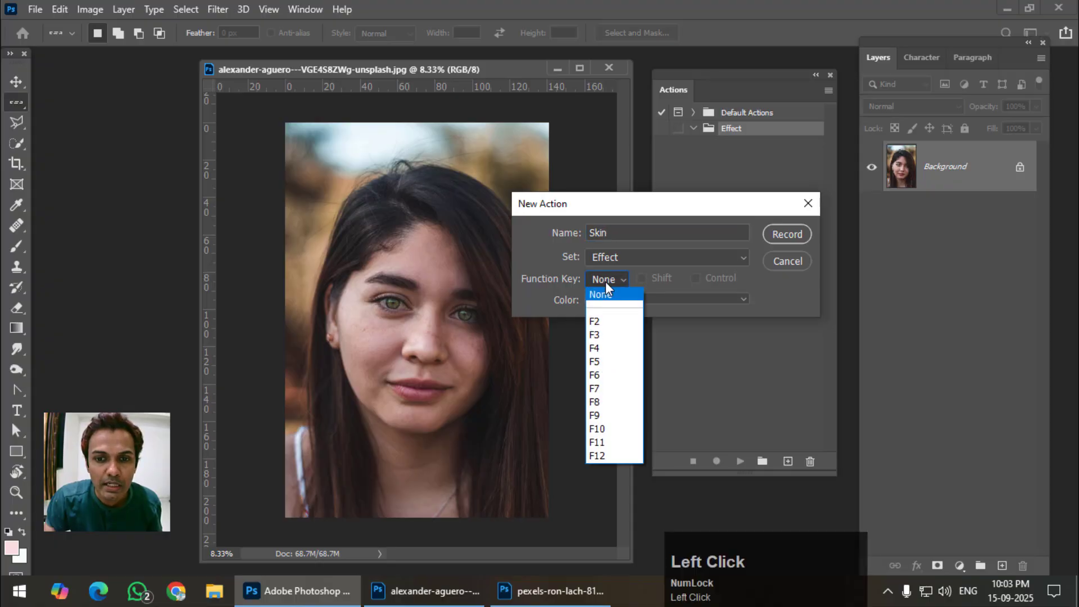
left_click(605, 282)
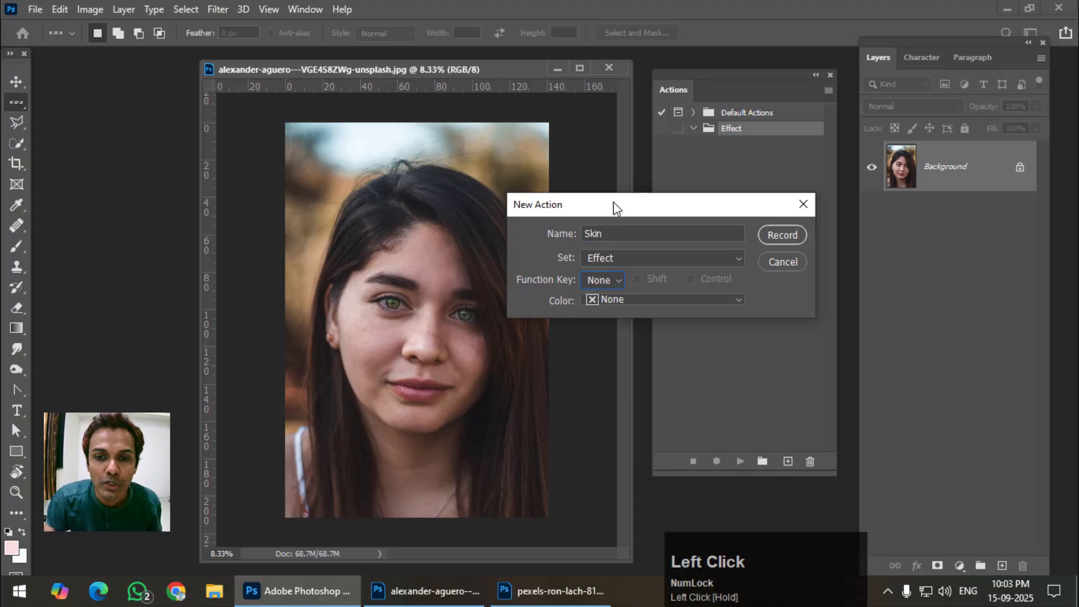
mouse_move(613, 202)
left_mouse_down()
mouse_move(591, 197)
mouse_move(625, 207)
left_mouse_up()
left_click(639, 296)
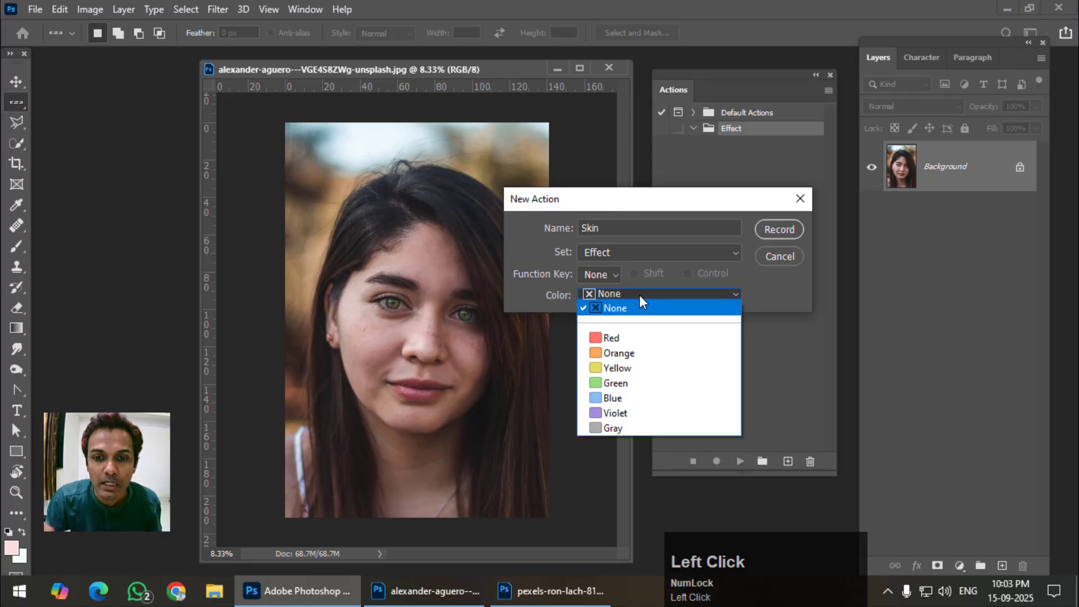
left_click(600, 198)
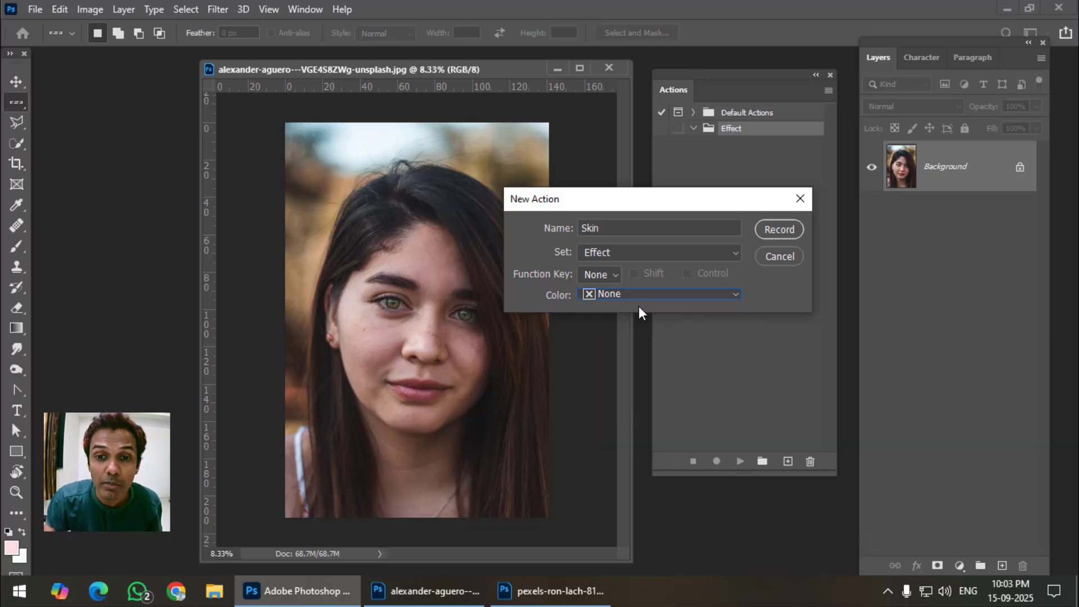
left_click_drag(638, 197, 631, 188)
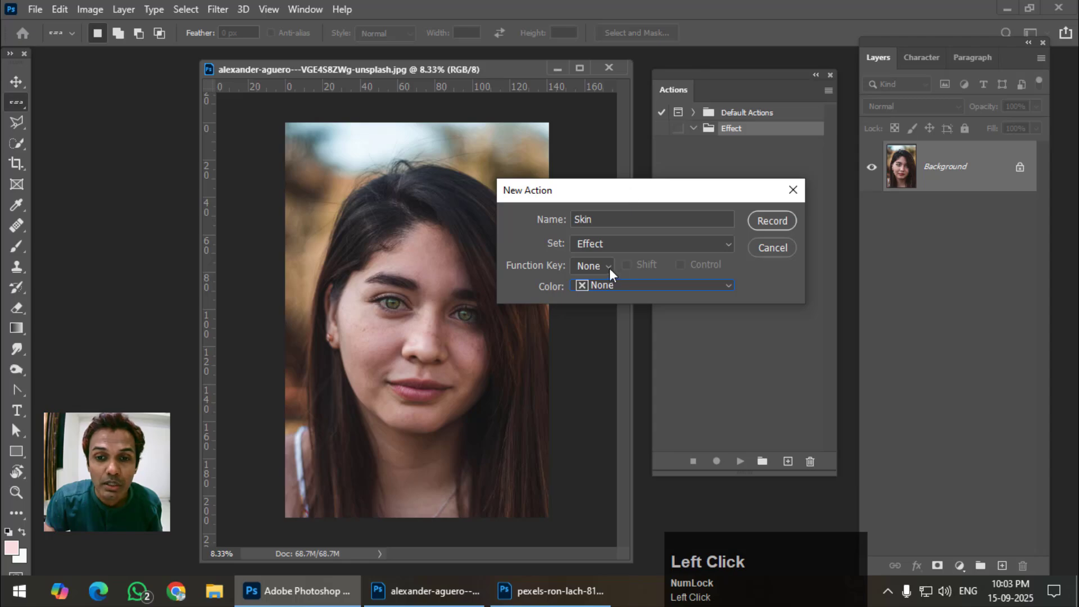
left_click(603, 285)
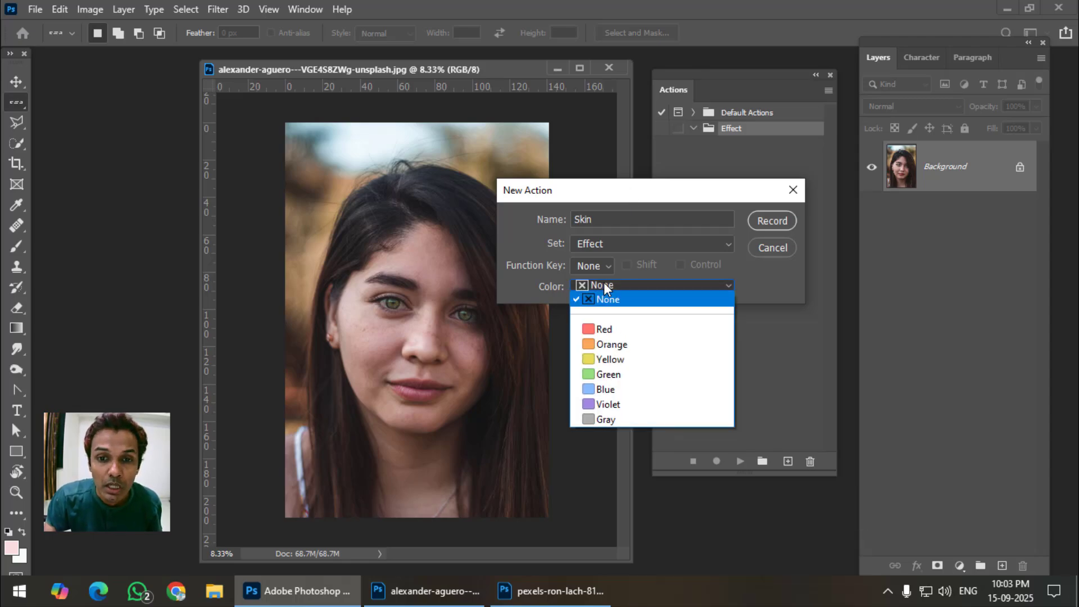
left_click(533, 290)
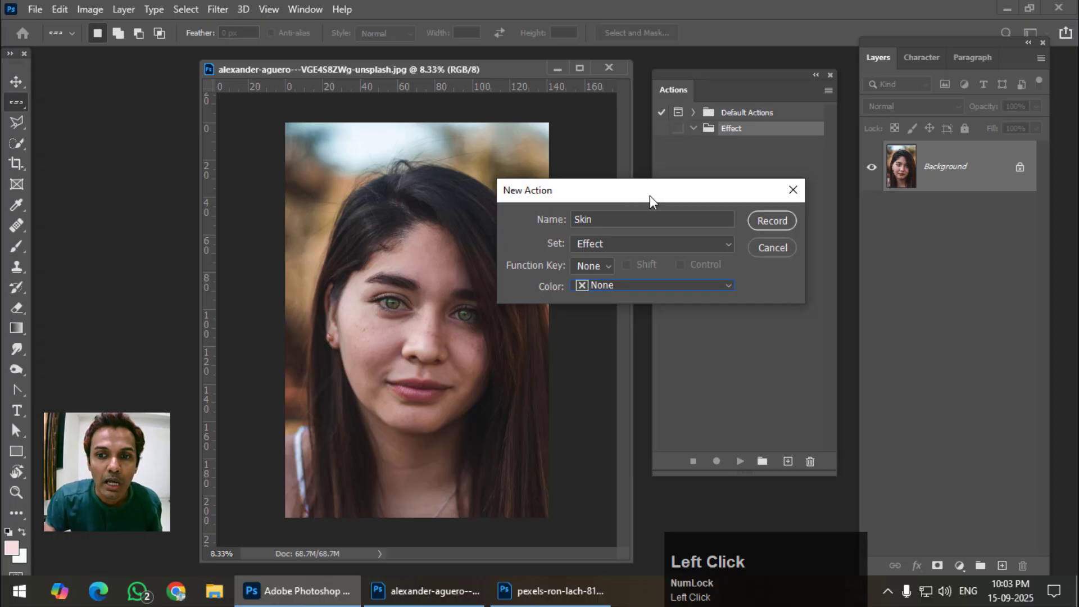
left_click_drag(650, 196, 677, 248)
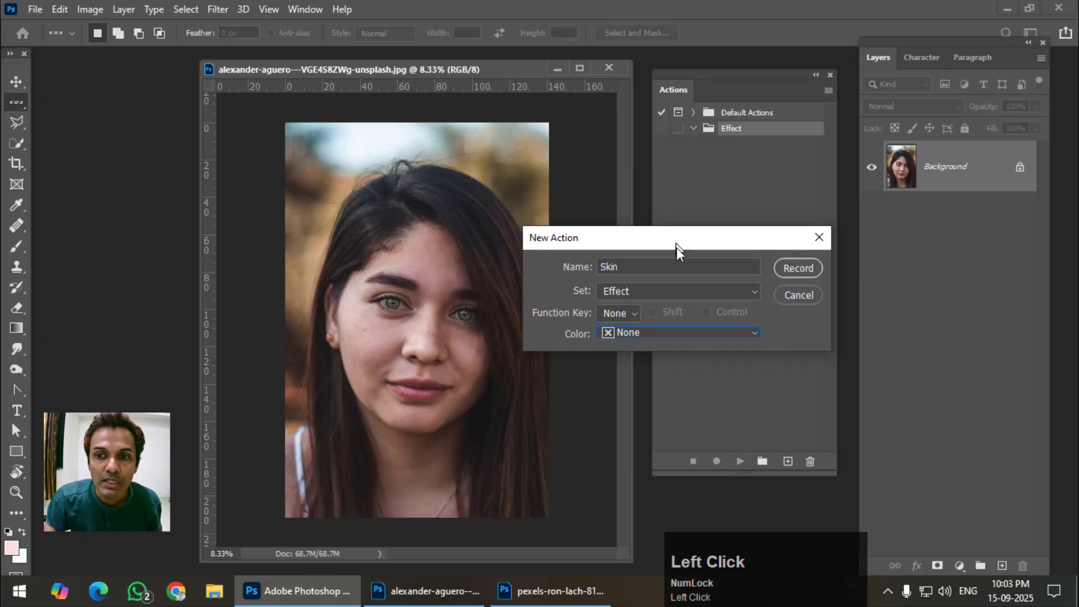
left_click(801, 272)
Duplicate the Background layer twice to make Layer 1 and Layer 1 copy.
left_click_drag(457, 68, 416, 73)
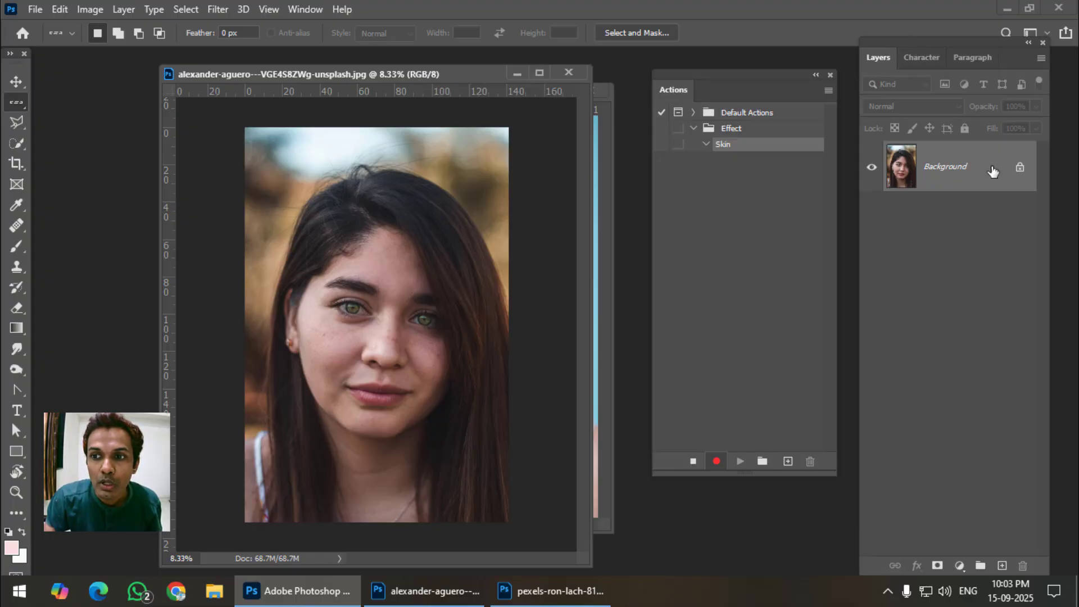
left_click(948, 178, "ctrl")
key("ctrl+j")
key("ctrl+j")
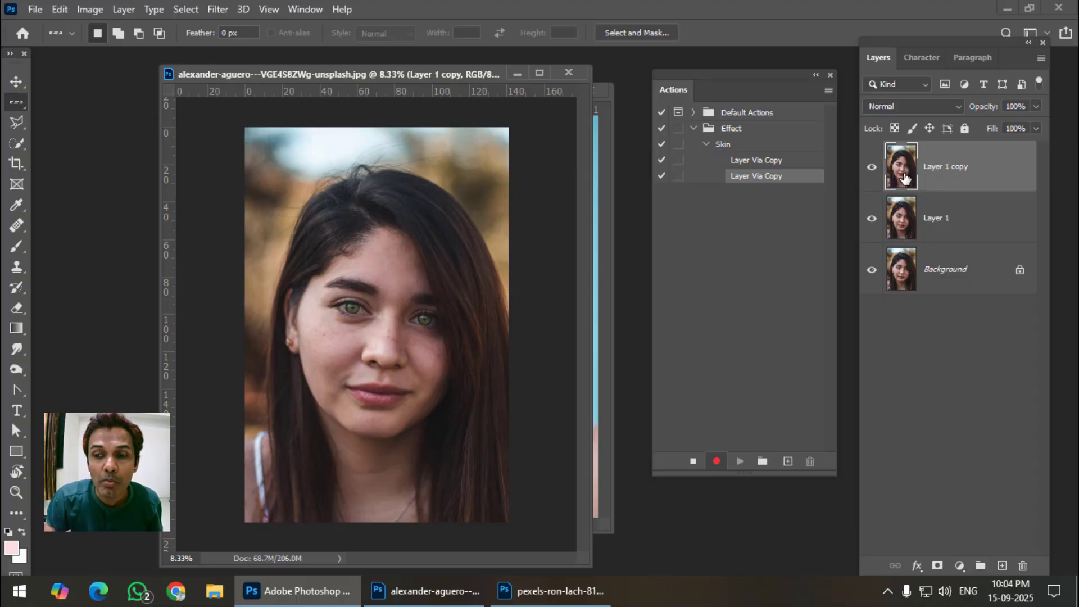
Convert Layer 1 to a smart object.
left_click(972, 222)
right_click(979, 223)
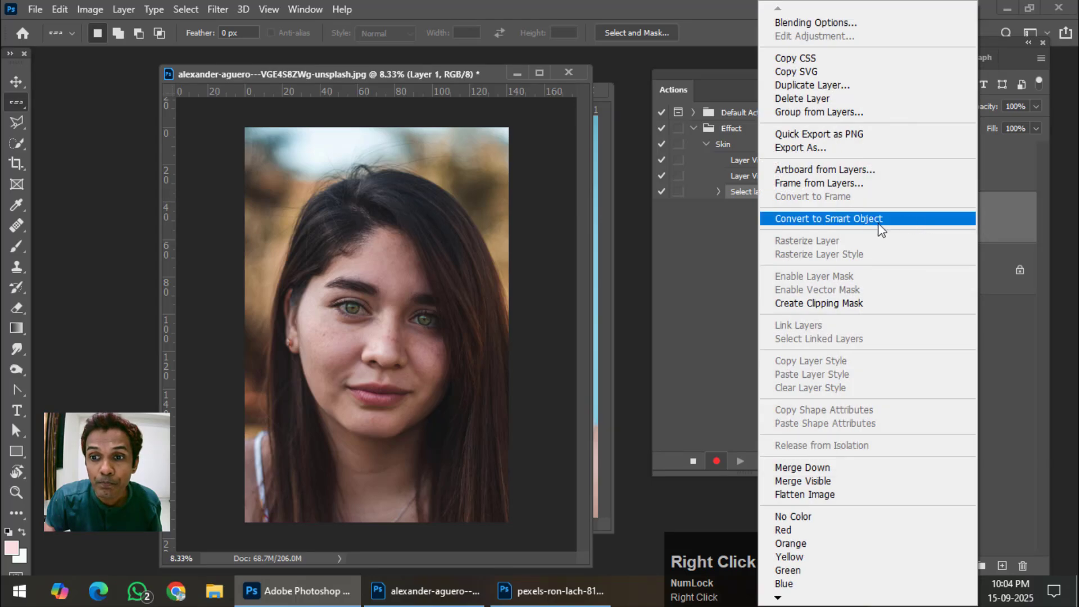
left_click(876, 222)
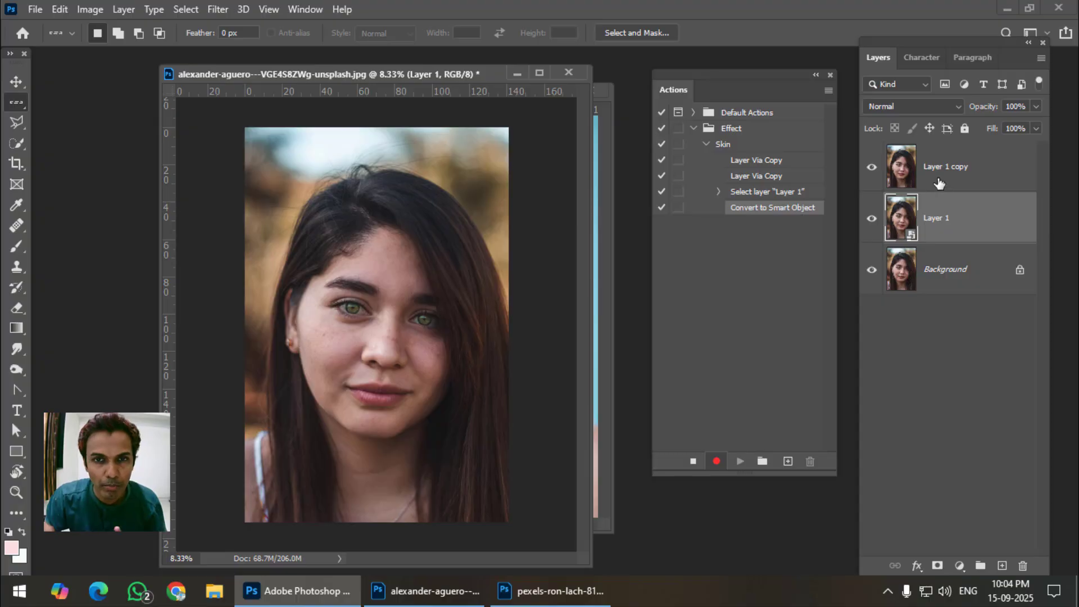
Convert Layer 1 copy to a smart object and hide it.
left_click(986, 176)
right_click(987, 174)
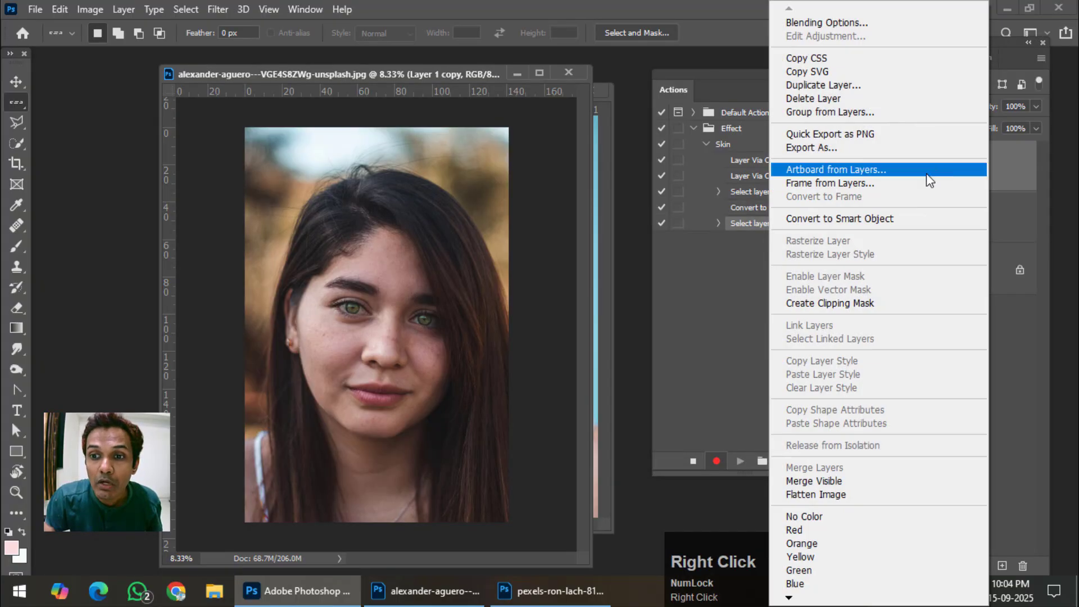
left_click(885, 218)
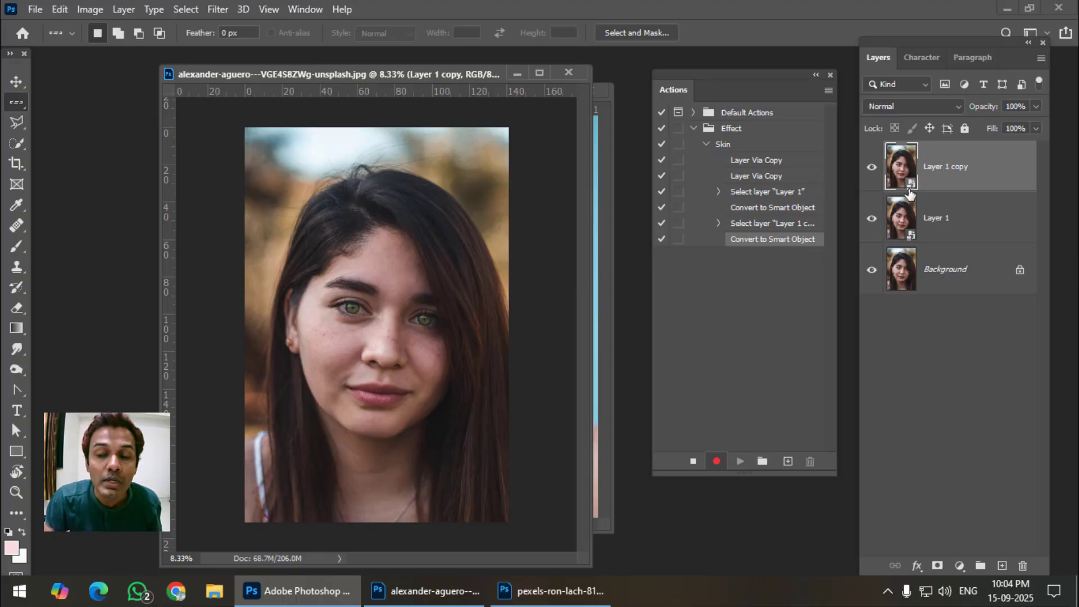
left_click(871, 169)
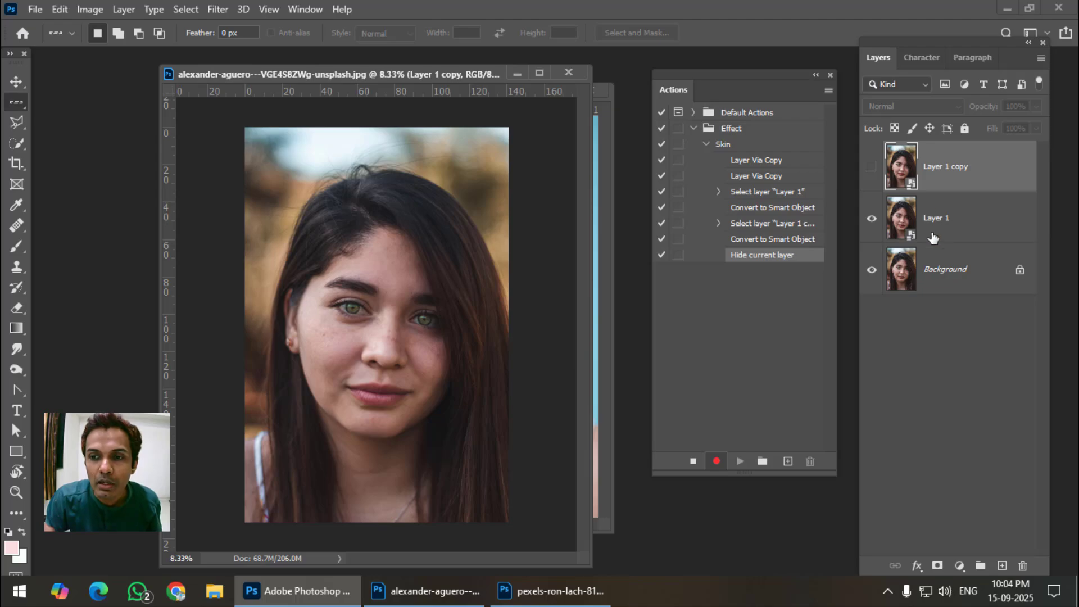
Apply a Gaussian Blur smart filter with a radius of 22.2 pixels to Layer 1.
left_click(900, 227)
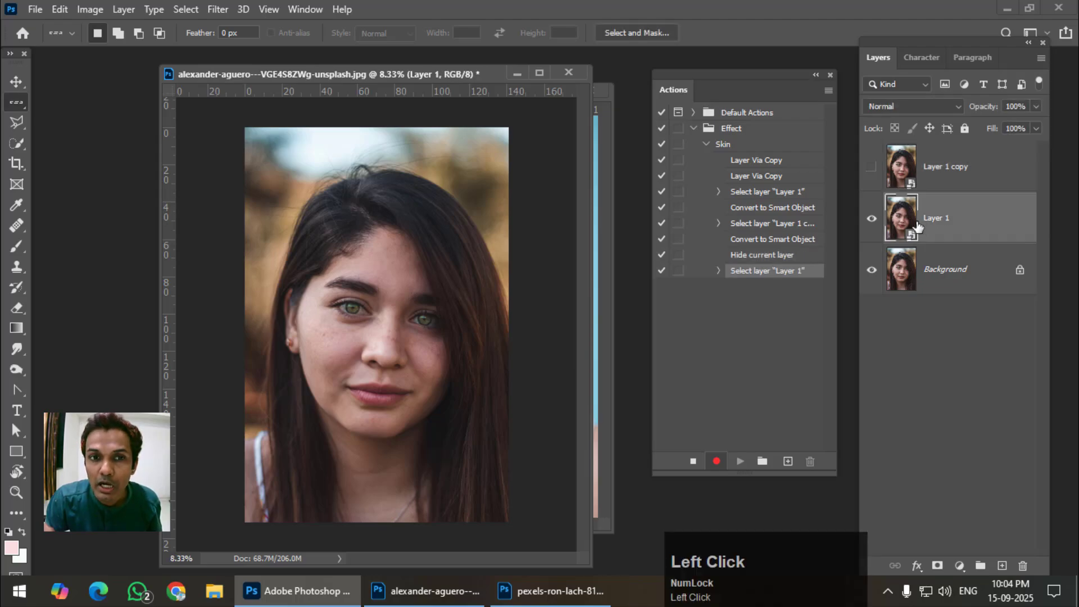
left_click(219, 9)
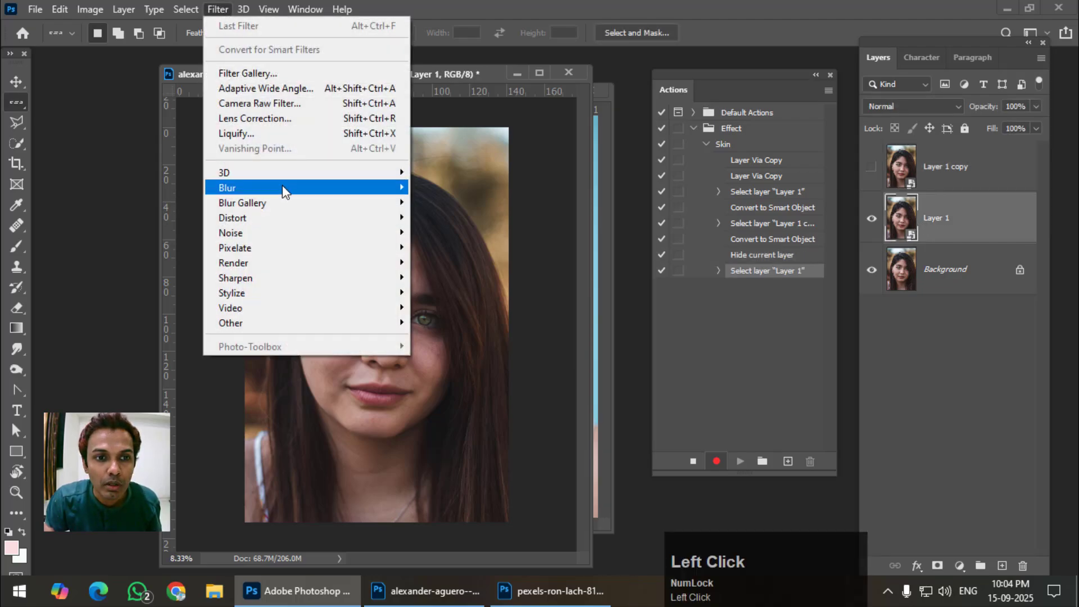
mouse_move(284, 188)
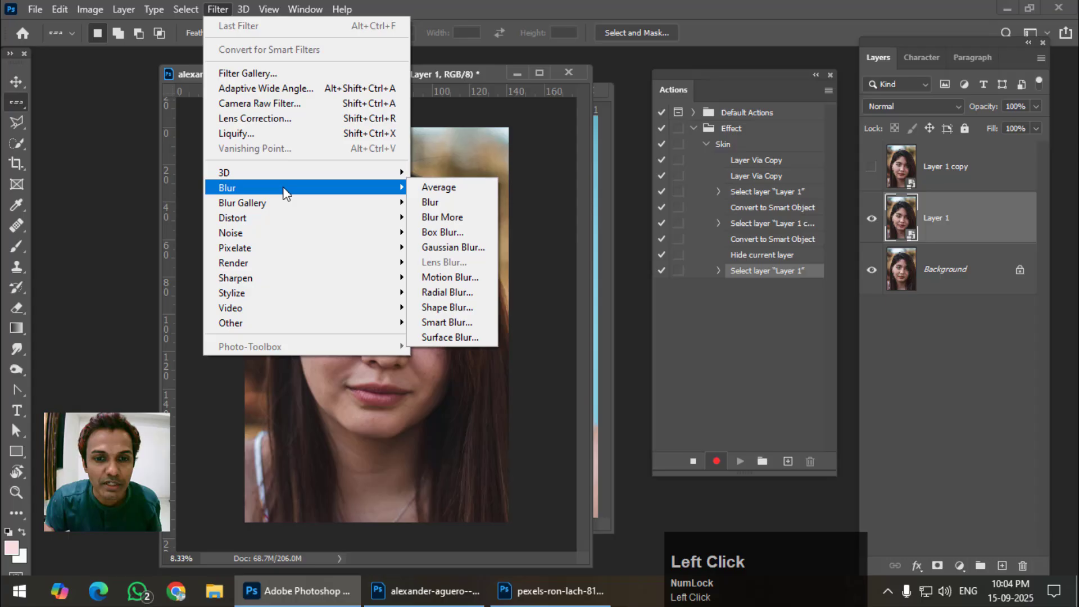
left_click(464, 254)
left_click_drag(514, 143, 676, 142)
key("ctrl+equal")
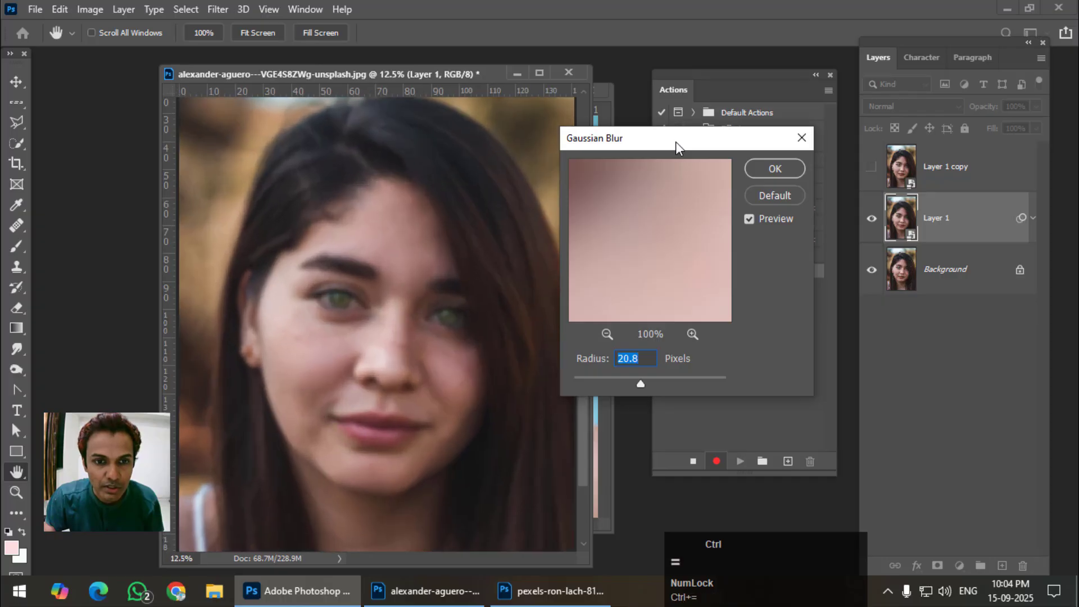
key("ctrl+equal")
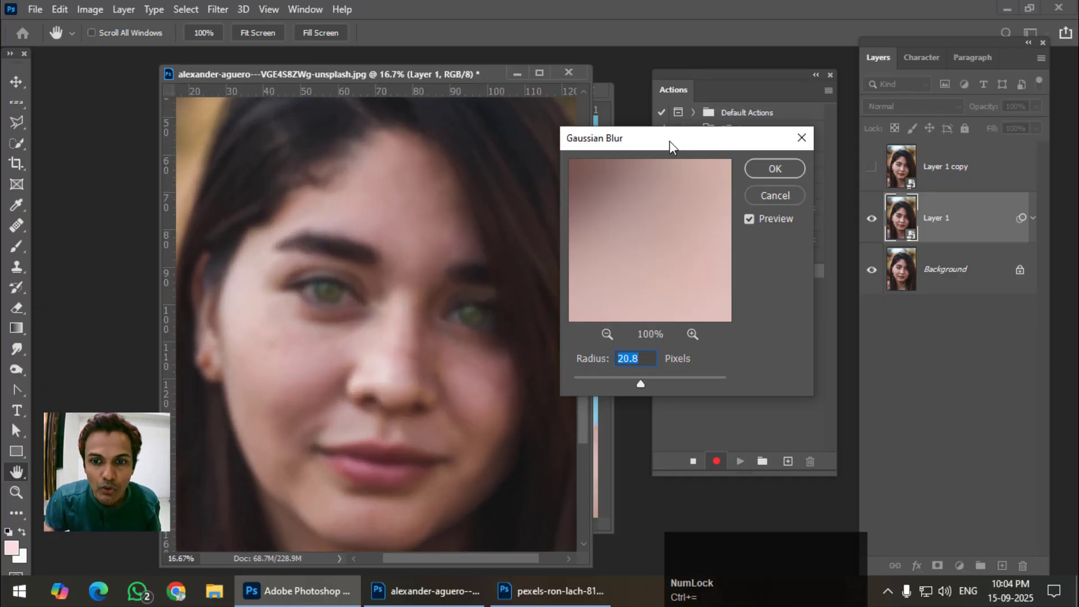
left_click_drag(670, 141, 712, 131)
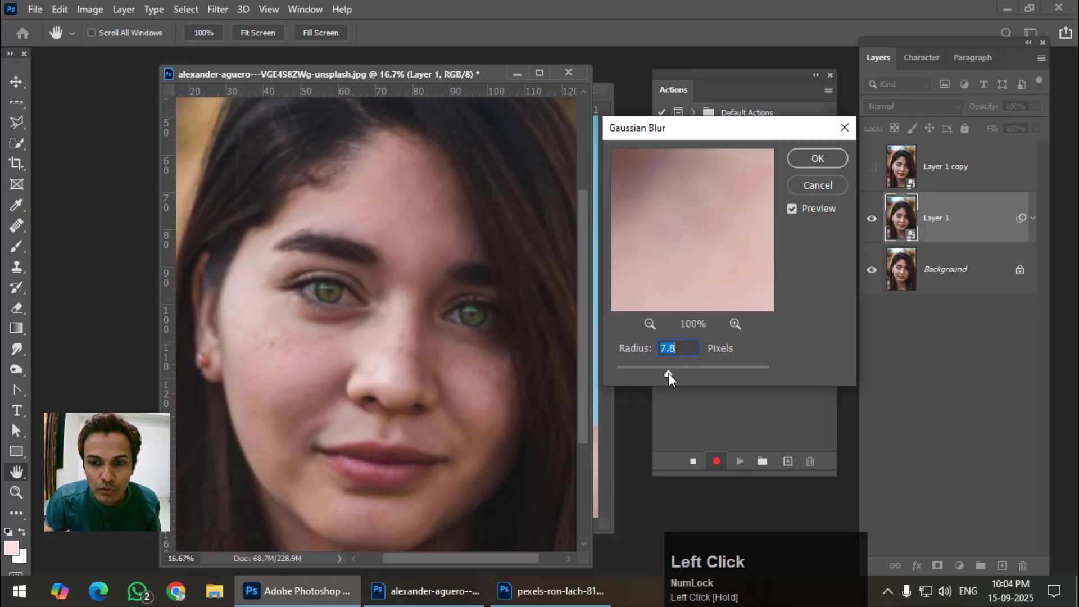
left_click_drag(669, 373, 685, 370)
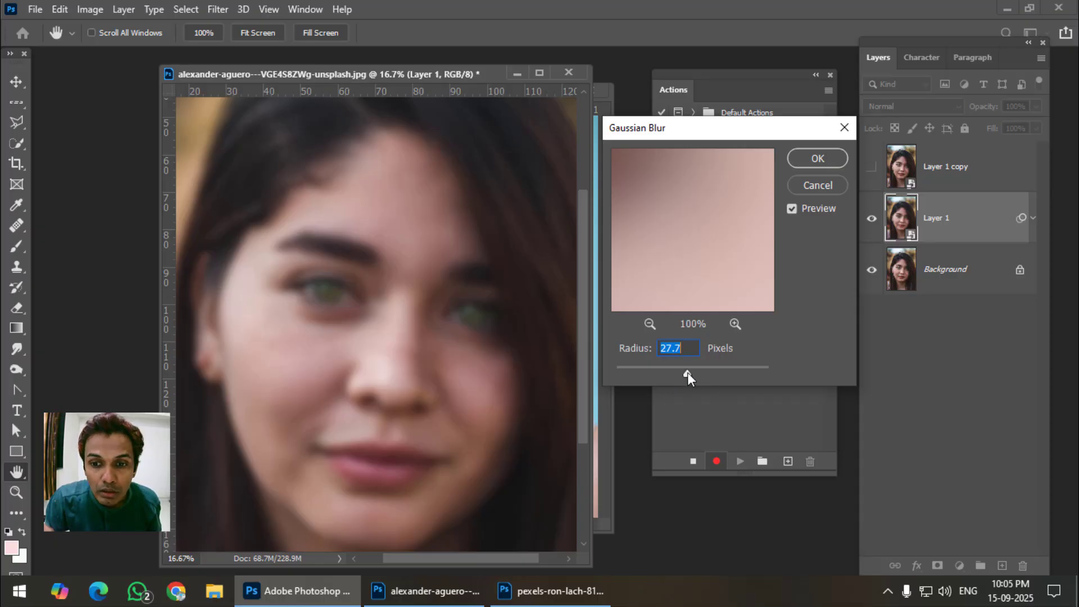
mouse_move(687, 372)
left_mouse_down()
mouse_move(696, 375)
mouse_move(685, 373)
left_mouse_up()
left_click_drag(683, 372, 684, 372)
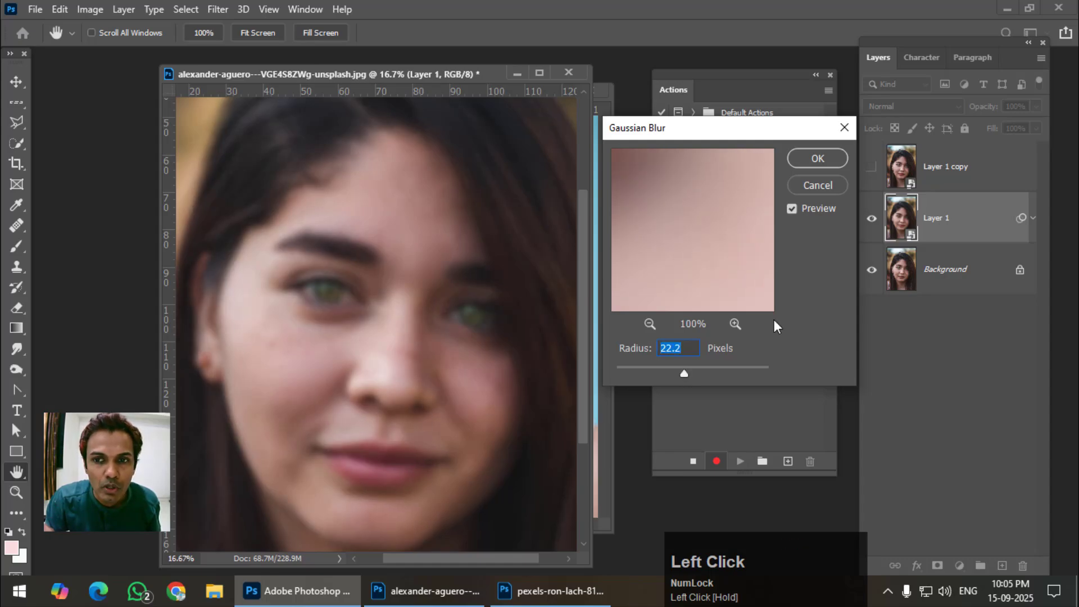
left_click(818, 158)
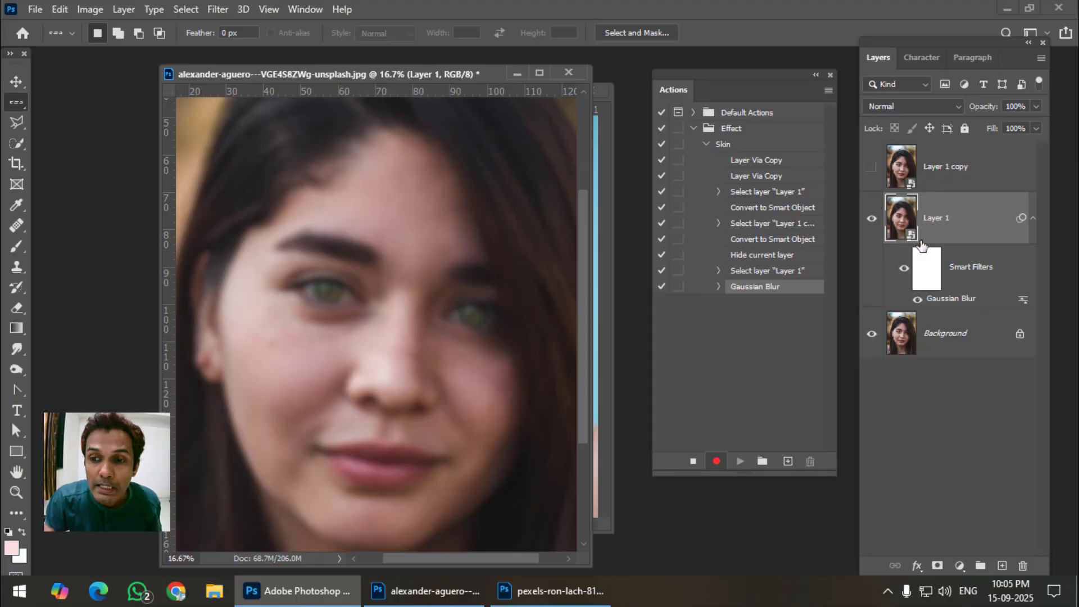
Review the Gaussian Blur smart filter's radius and blending options on Layer 1, leaving the settings as they are.
double_click(948, 301)
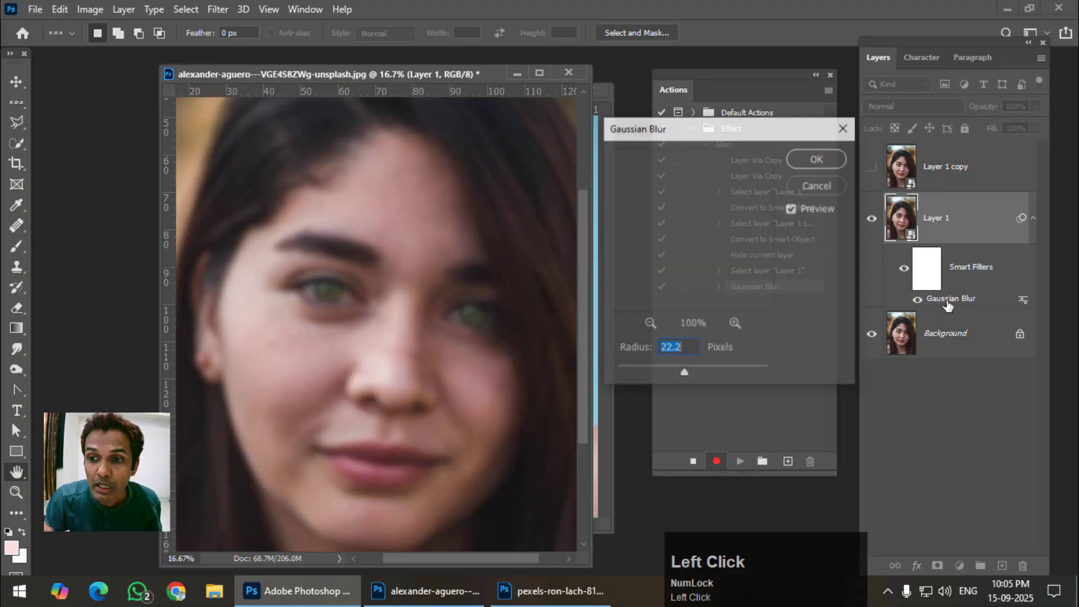
left_click(819, 187)
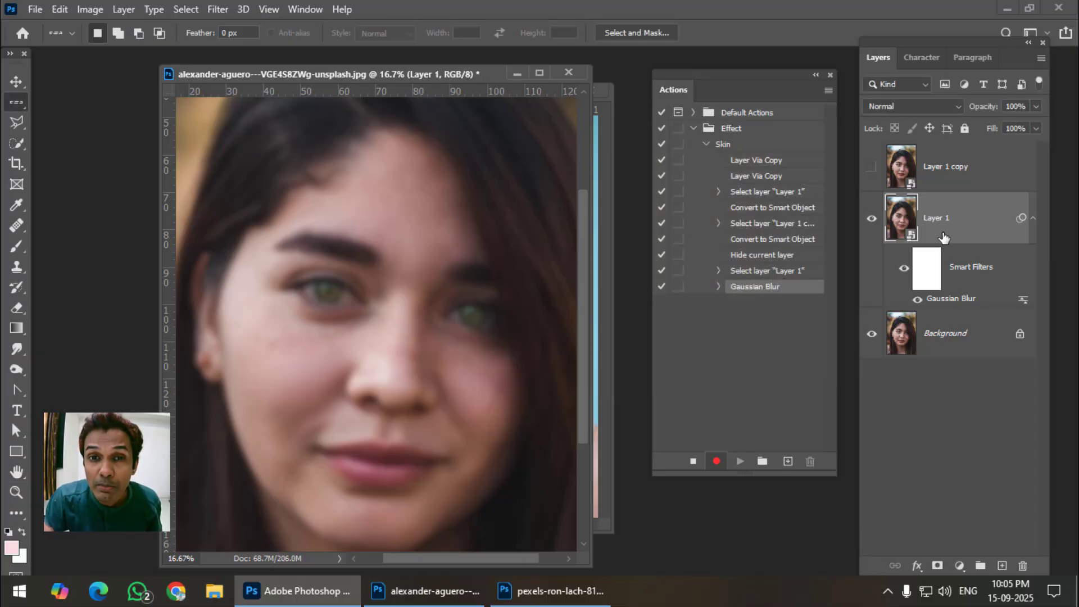
left_click(1024, 303)
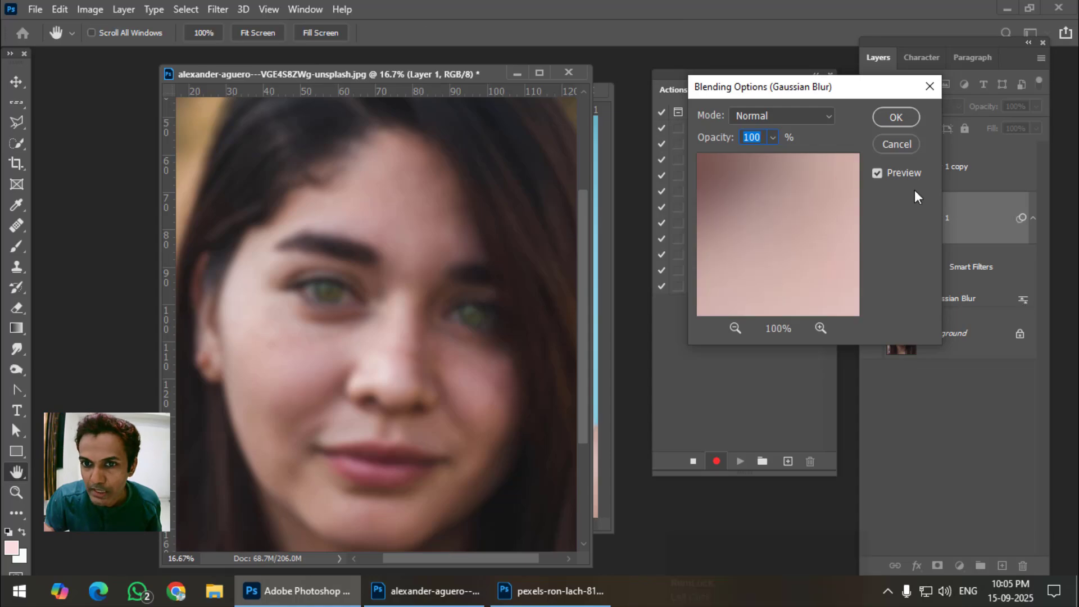
left_click(773, 138)
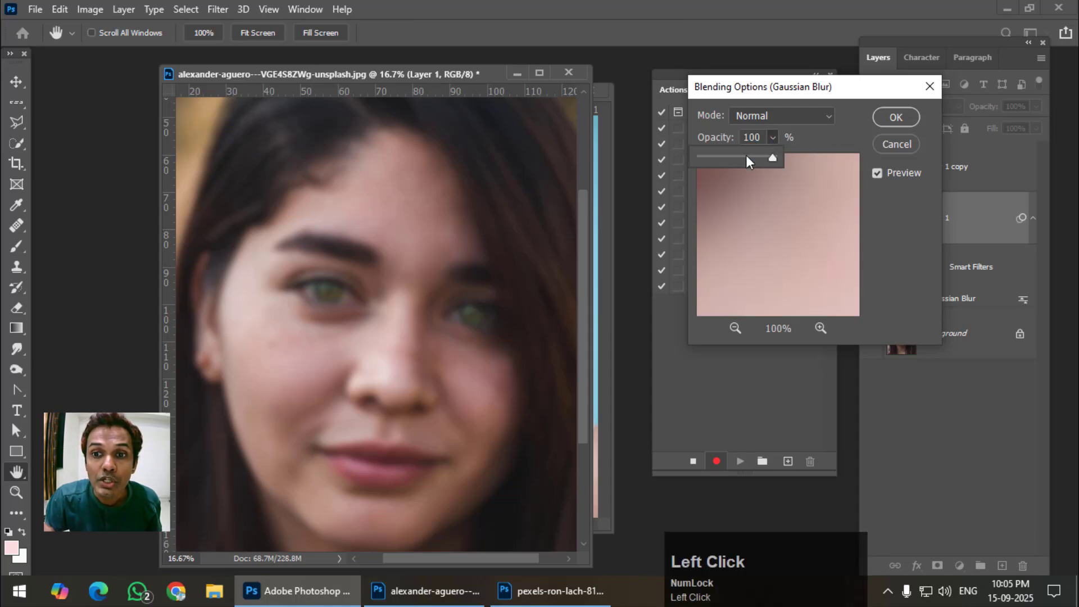
left_click(896, 117)
left_click(905, 141)
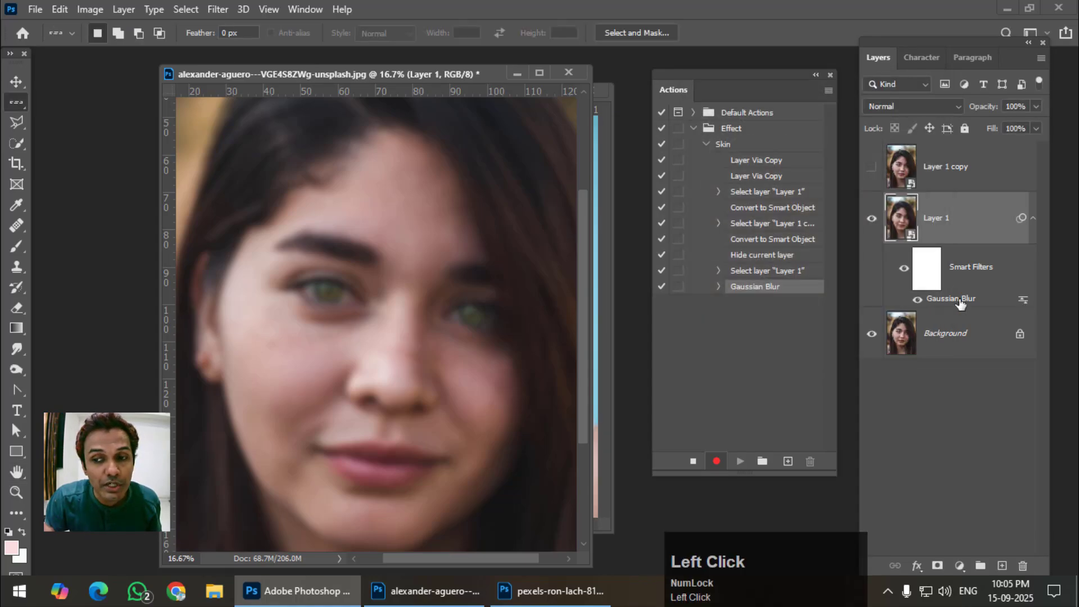
double_click(960, 304)
left_click(810, 189)
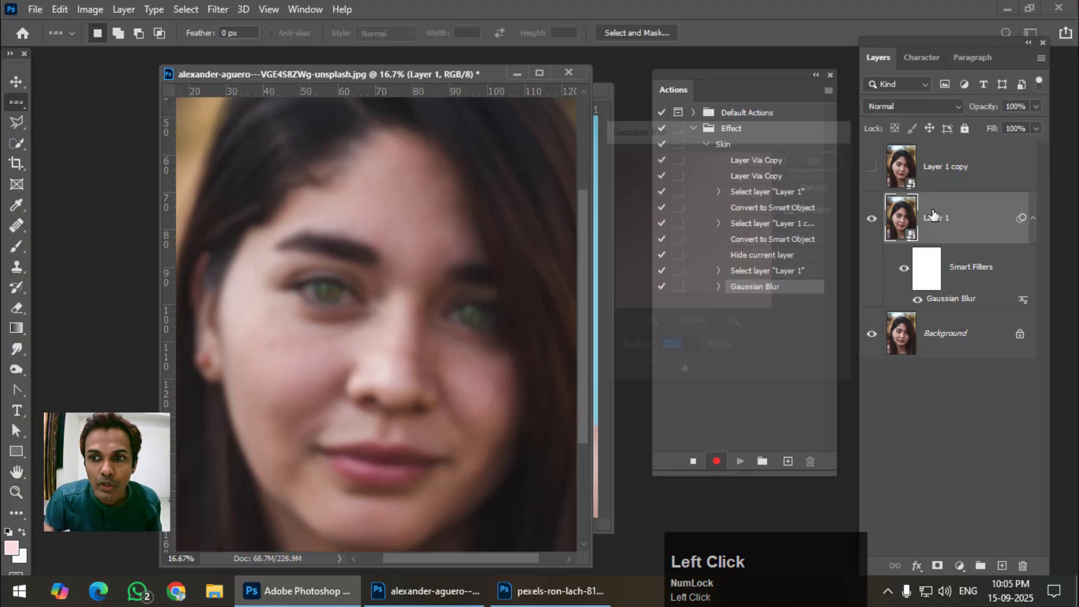
Show Layer 1 copy and make it the active layer.
left_click(873, 168)
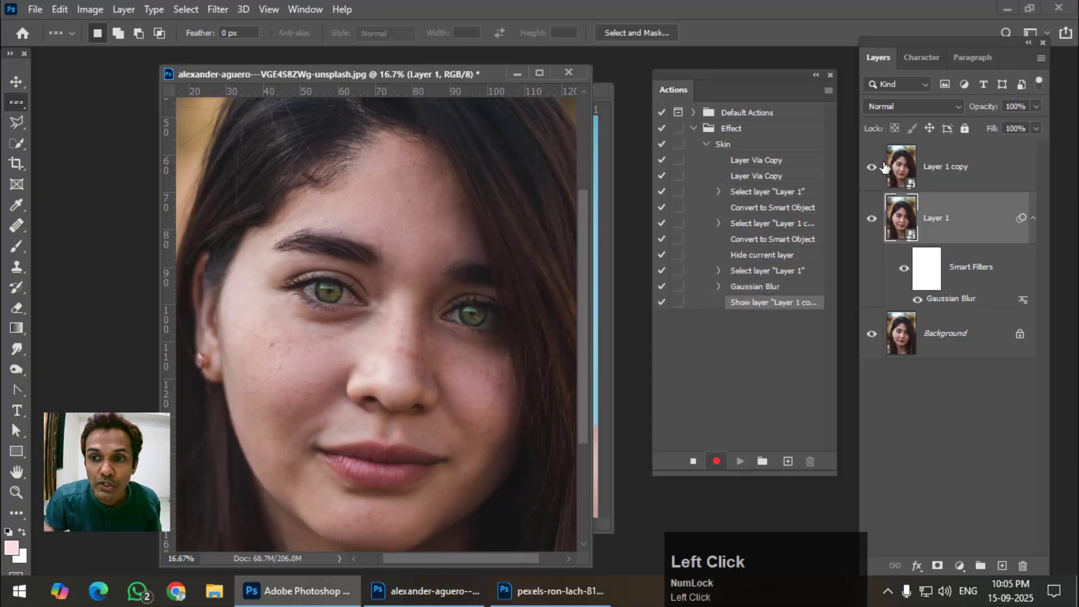
left_click(950, 178)
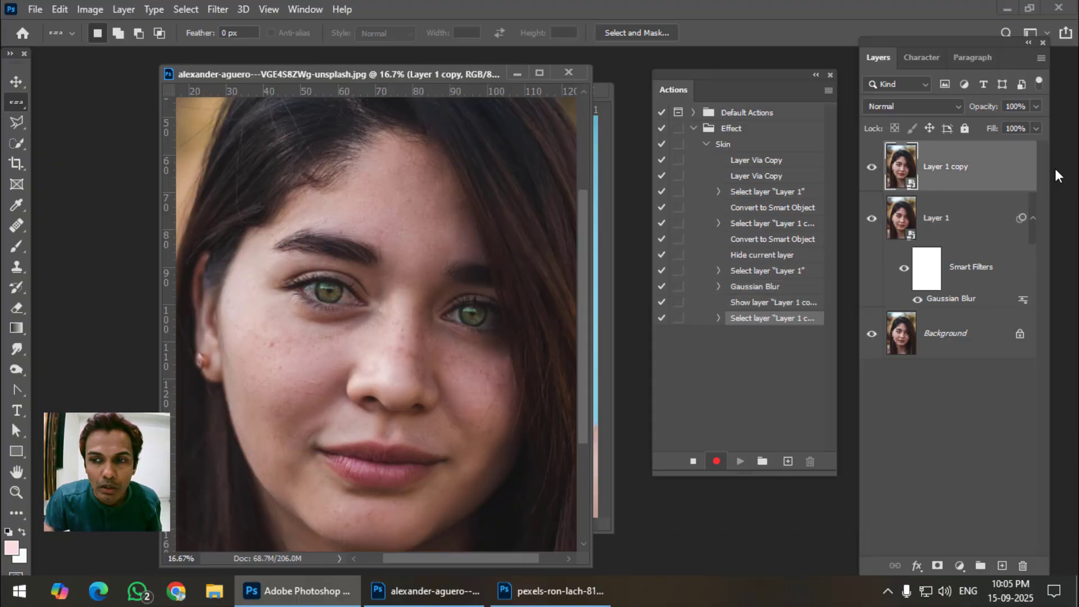
left_click(221, 14)
mouse_move(268, 322)
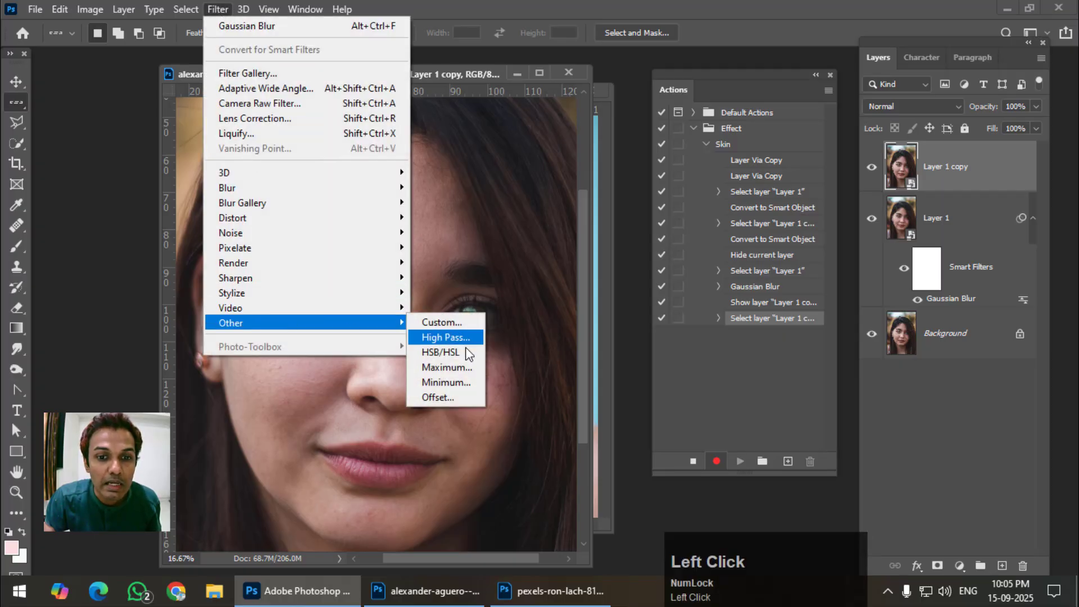
left_click(459, 334)
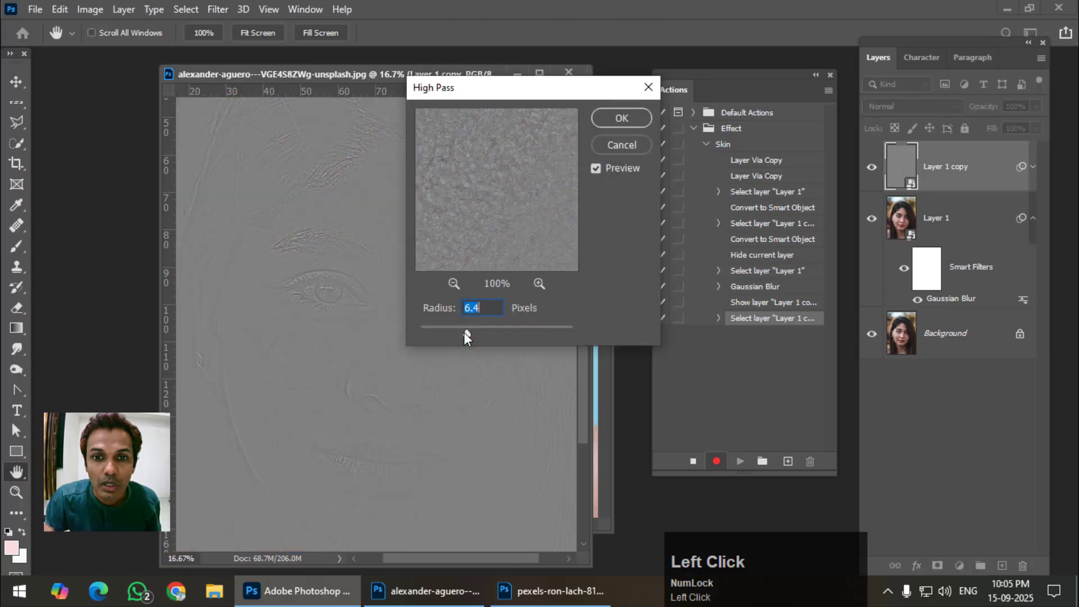
left_click(635, 144)
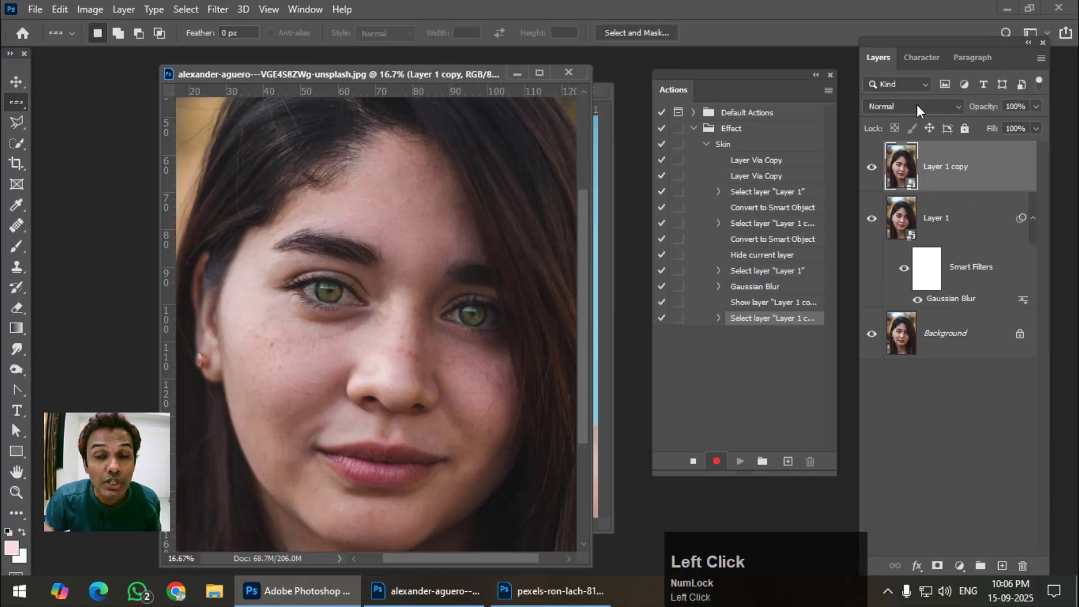
Set Layer 1 copy's blend mode to Linear Light and apply a High Pass smart filter with a radius of 6.6 pixels.
left_click(917, 105)
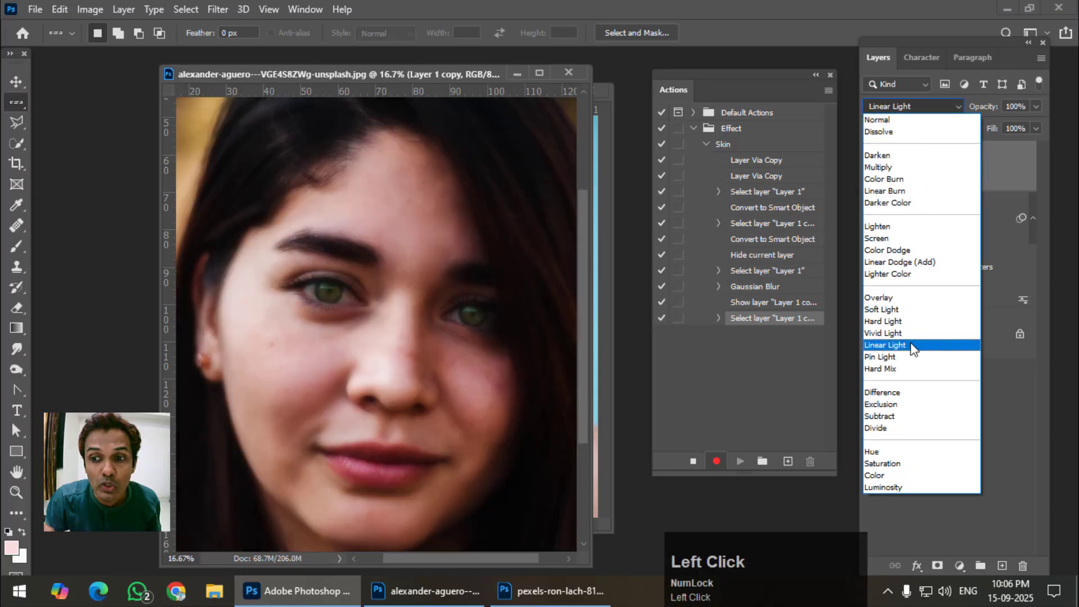
left_click(912, 345)
left_click(221, 9)
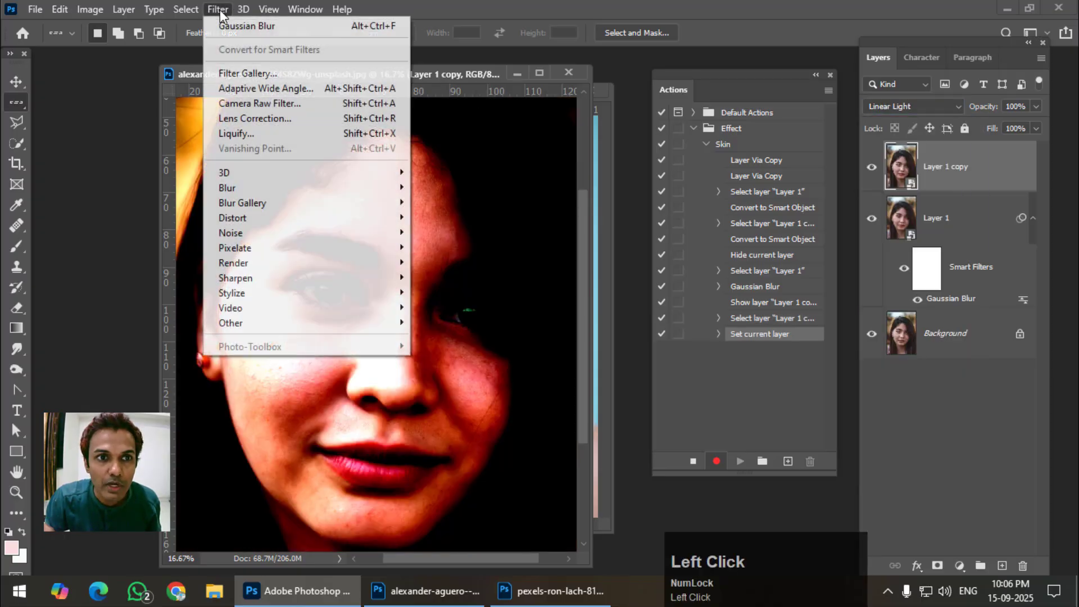
mouse_move(289, 331)
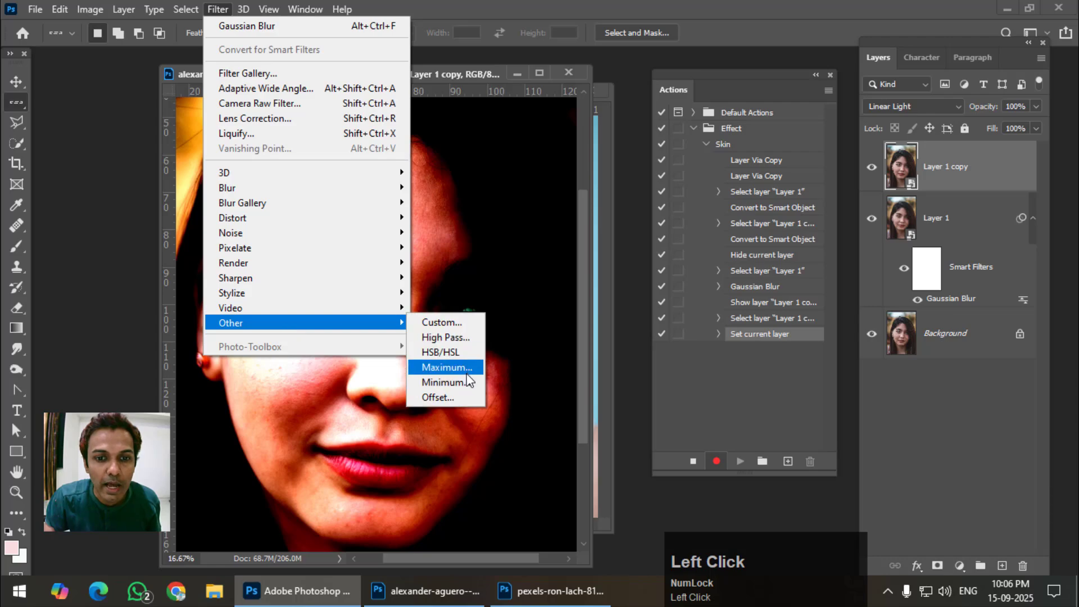
left_click(446, 337)
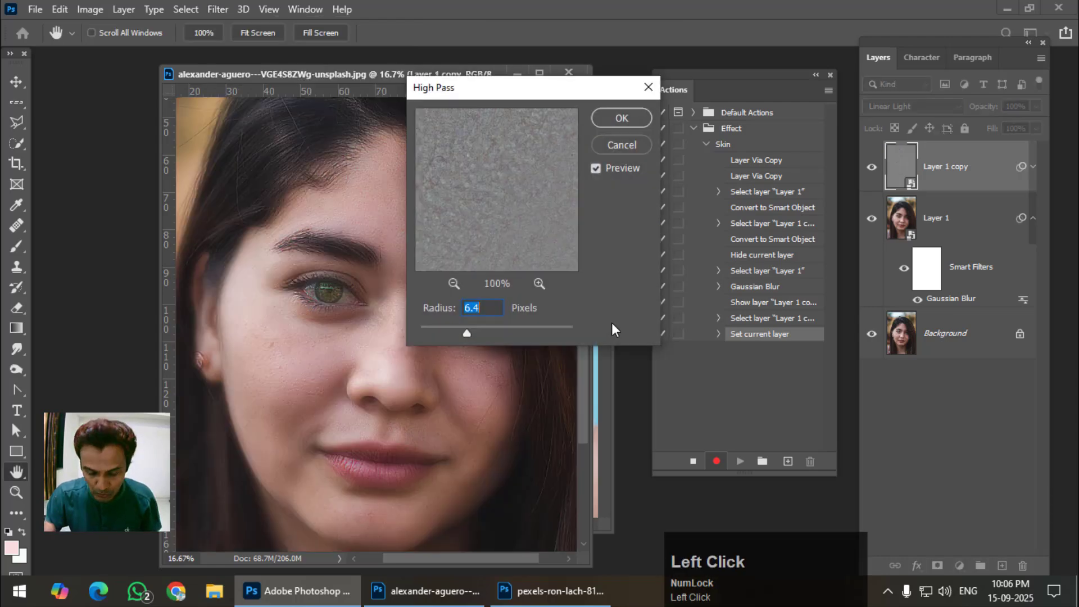
key("ctrl+equal")
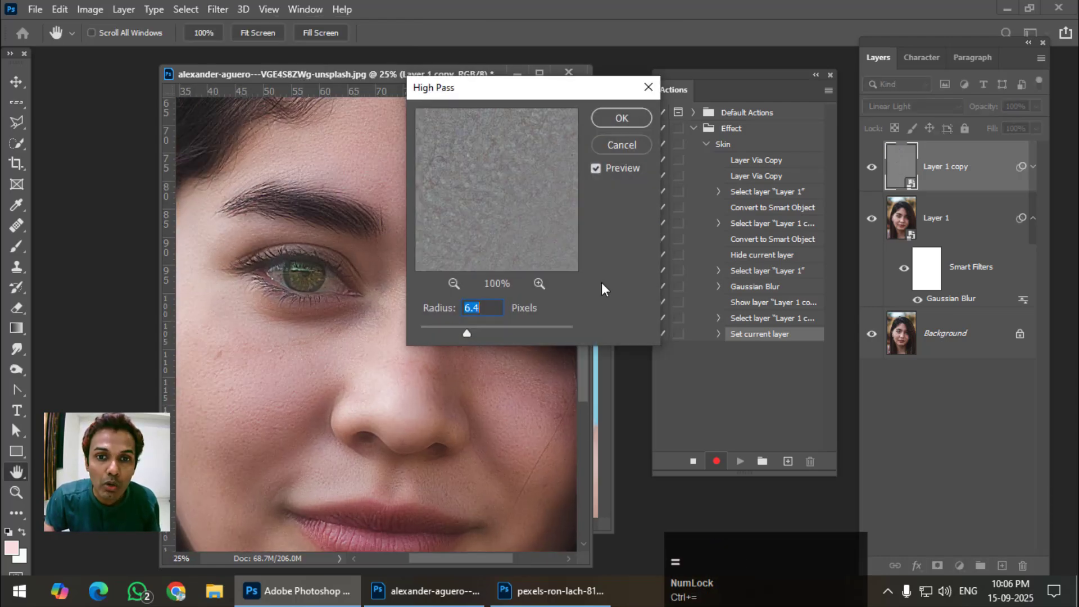
left_click_drag(484, 95, 651, 85)
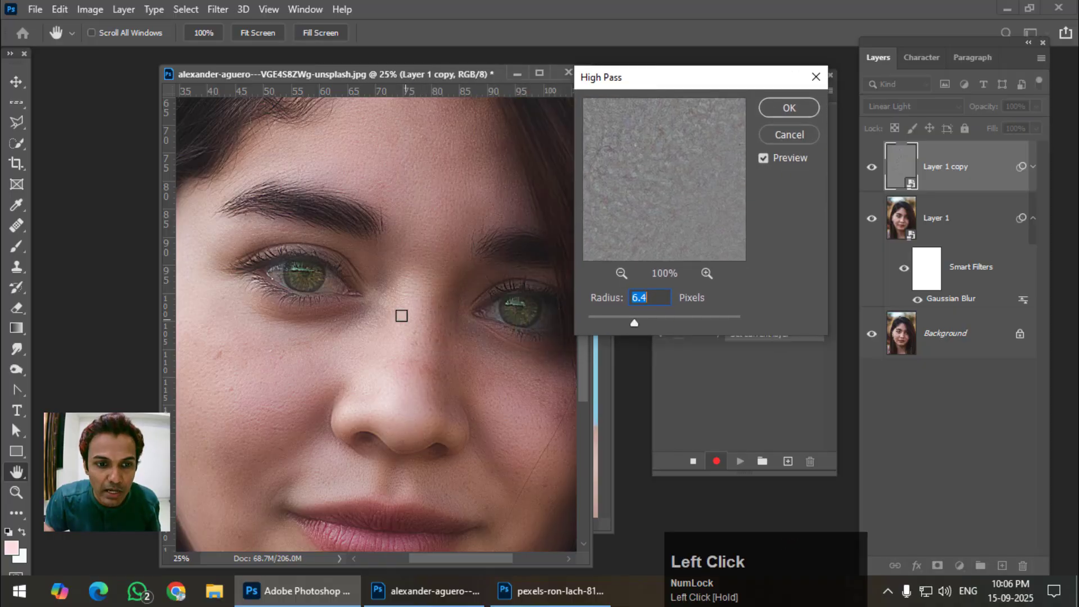
key("ctrl+equal")
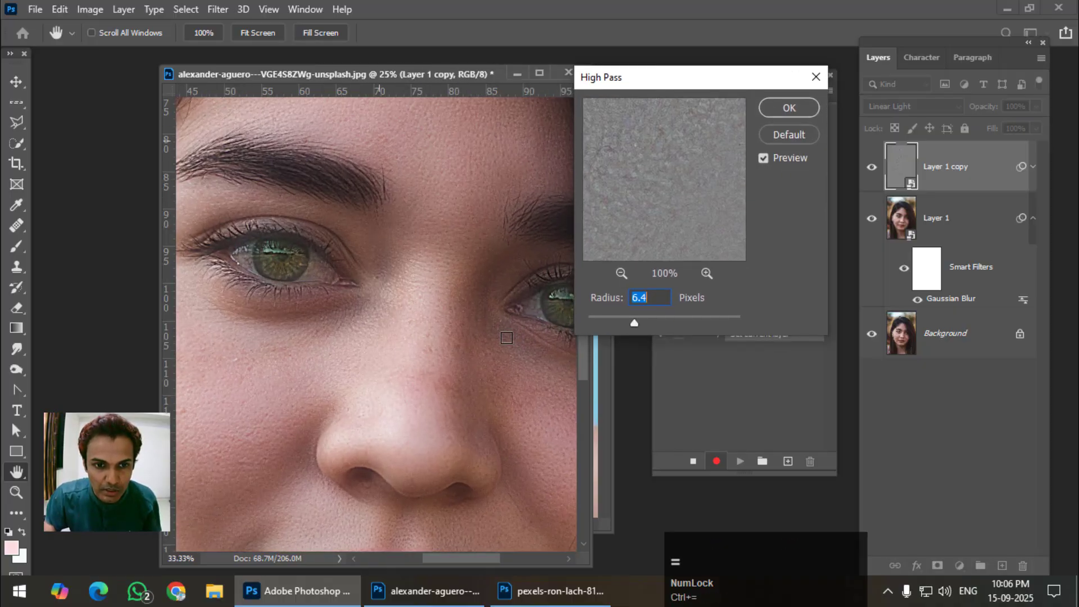
left_click_drag(345, 356, 501, 313)
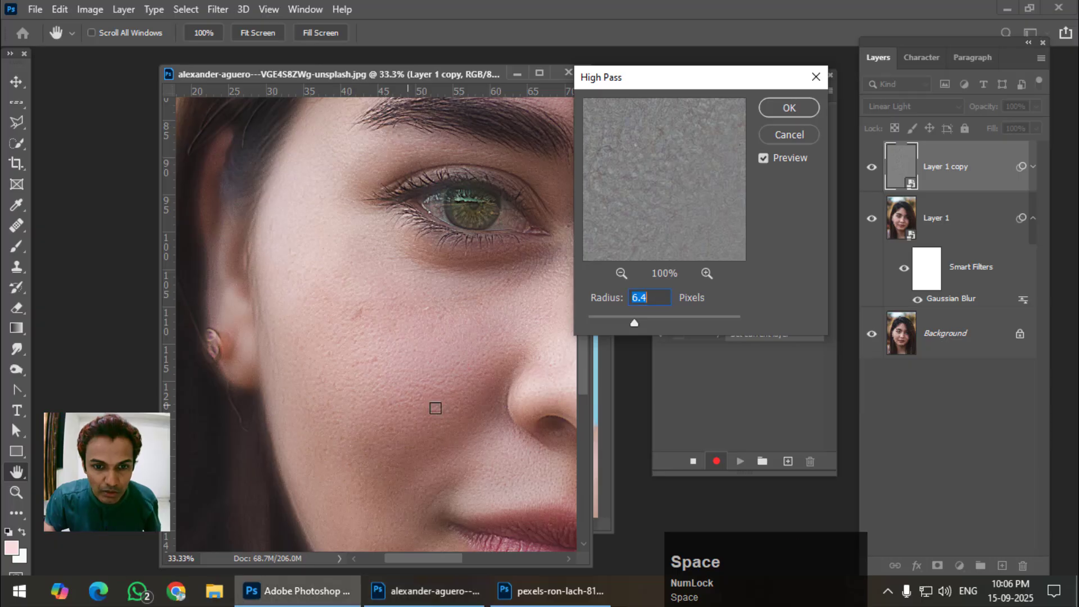
left_click_drag(672, 85, 715, 75)
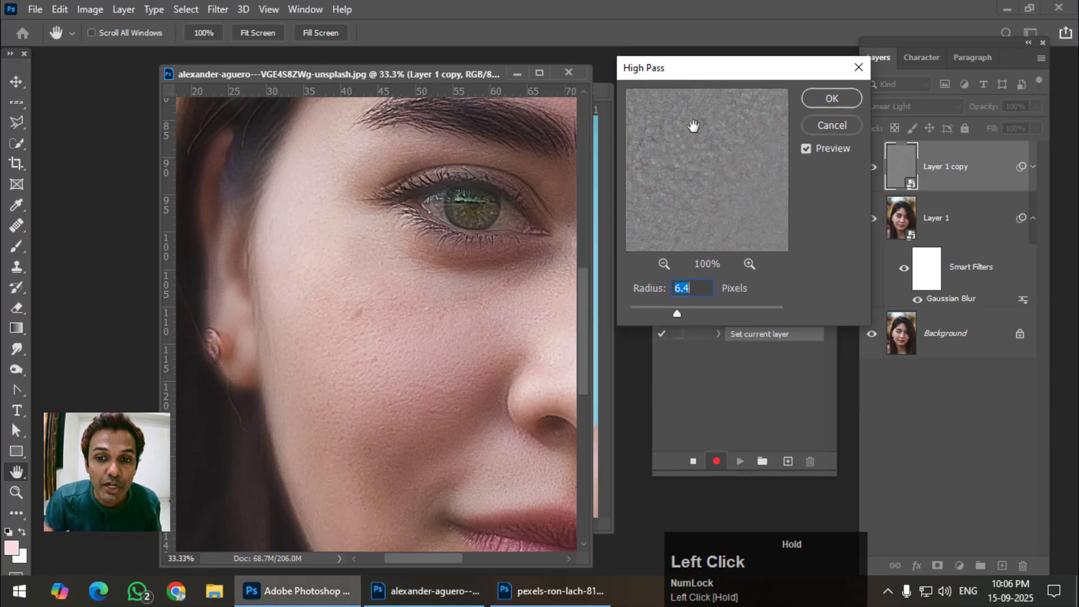
mouse_move(680, 314)
left_mouse_down()
mouse_move(653, 314)
mouse_move(678, 315)
left_mouse_up()
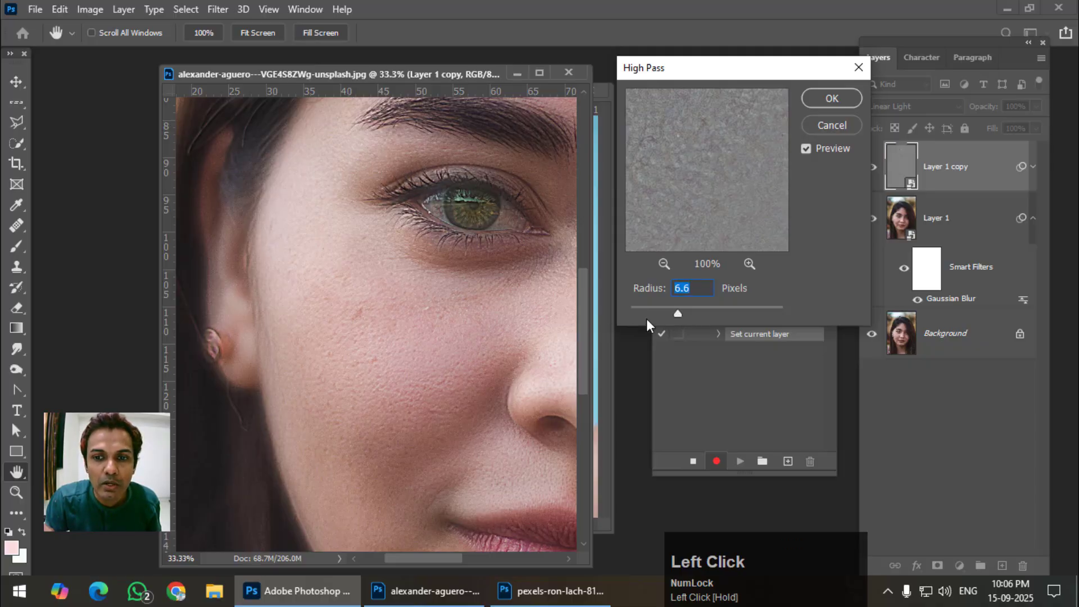
left_click(828, 96)
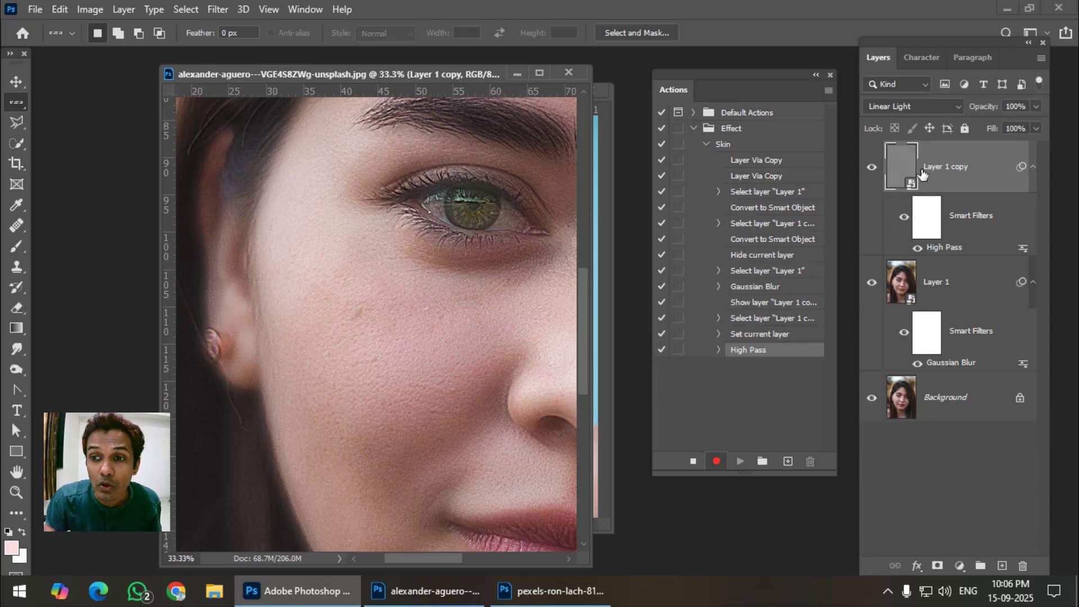
Reopen the High Pass smart filter on Layer 1 copy, accept its settings again, and widen the portrait's document window.
double_click(942, 248)
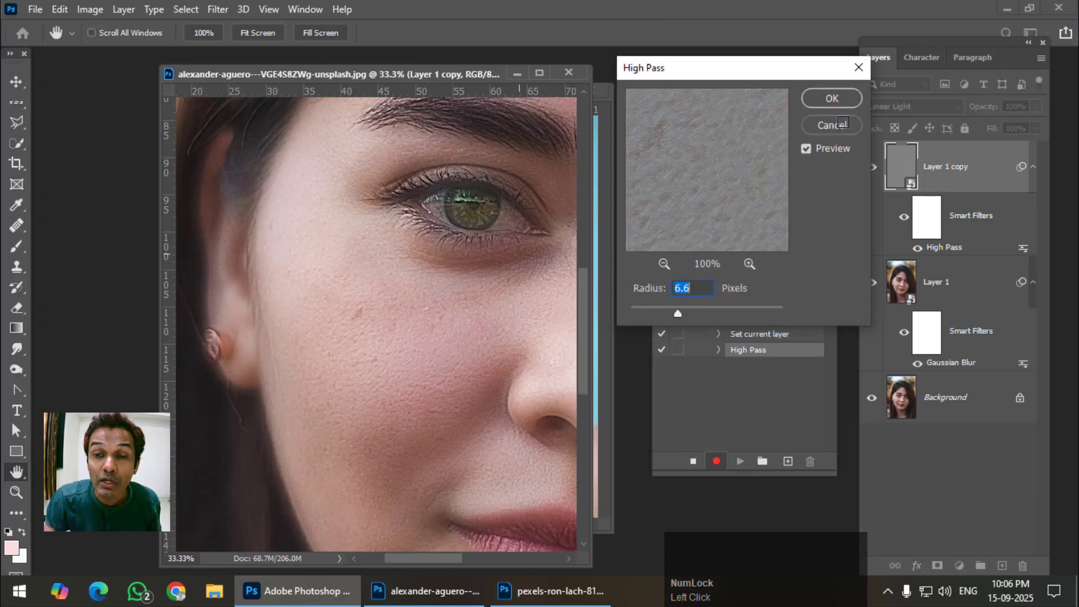
left_click(832, 98)
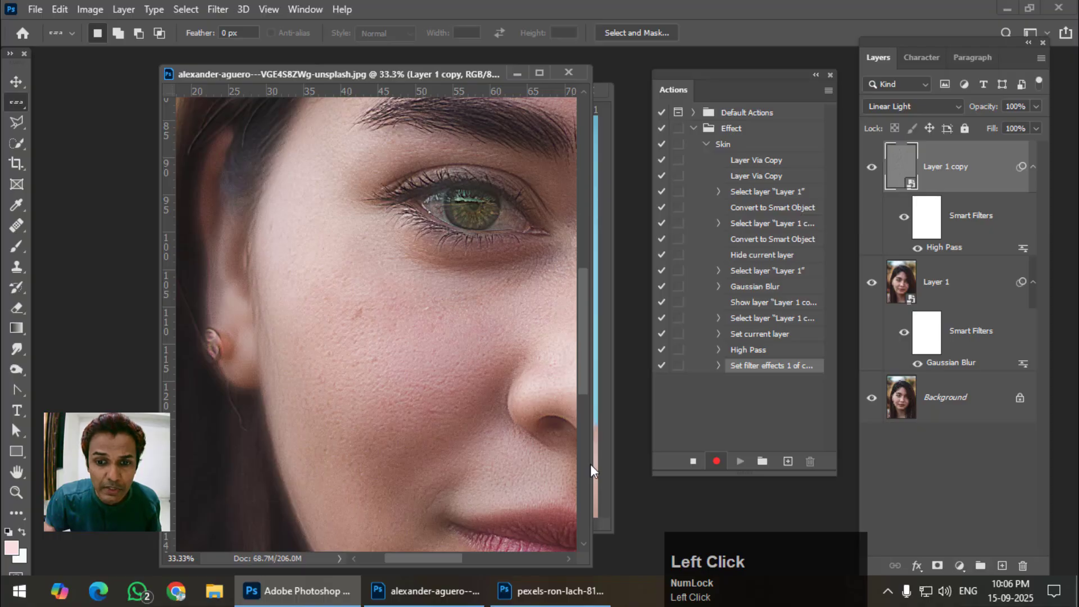
left_click_drag(590, 464, 644, 464)
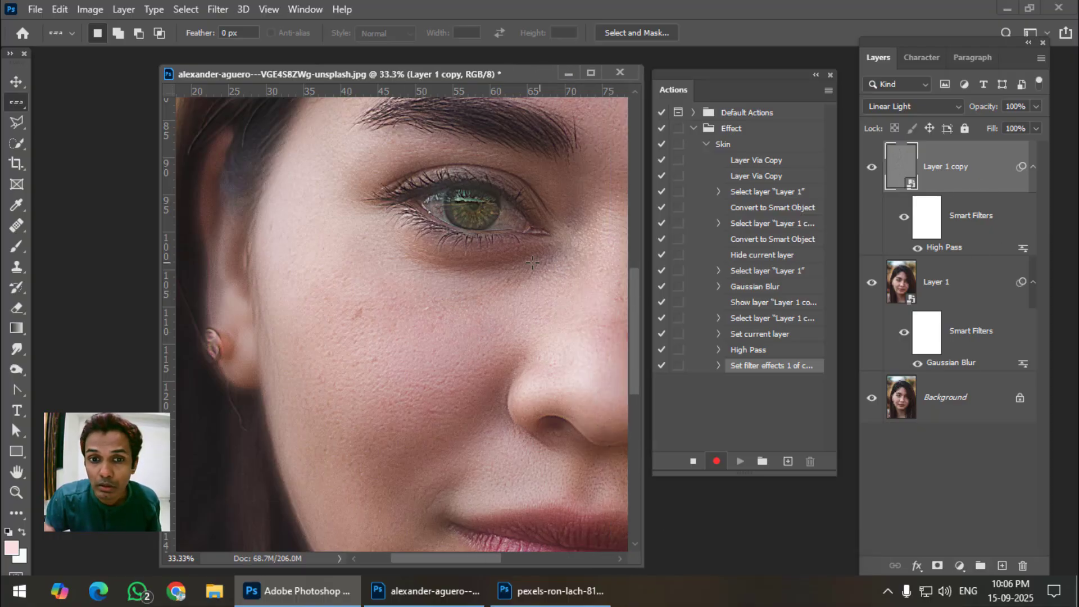
key("ctrl+minus")
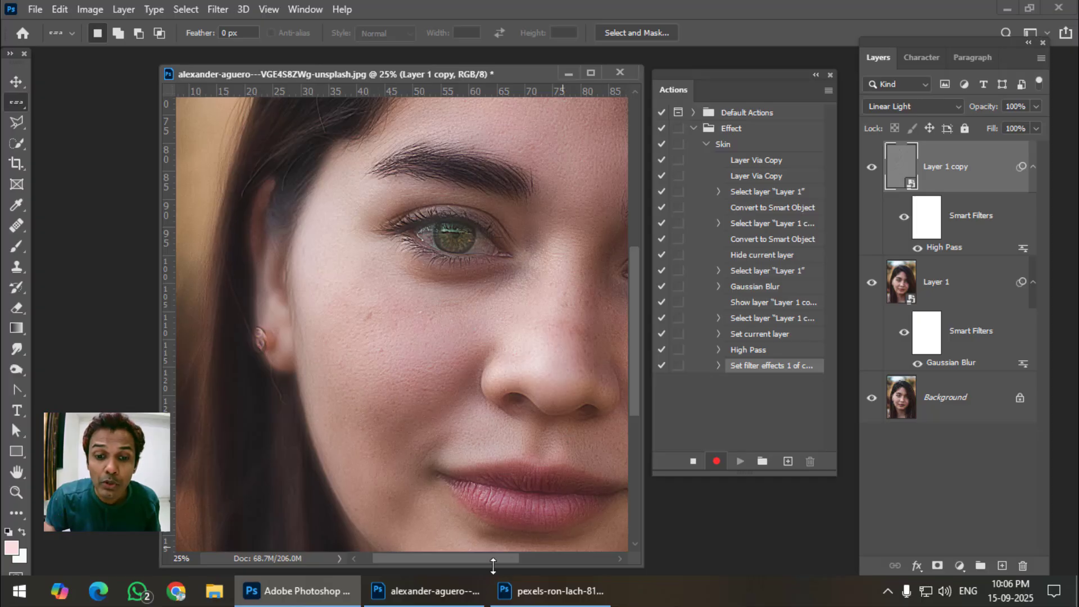
Select Layer 1 together with Layer 1 copy and put both smart objects in a new layer group.
left_click_drag(477, 561, 500, 559)
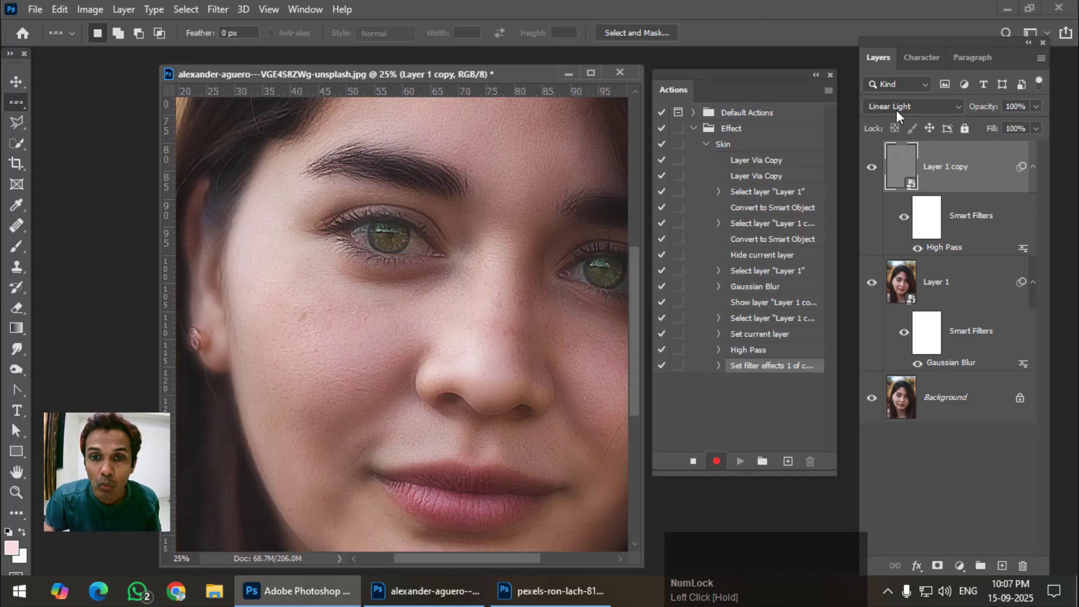
left_click(978, 290)
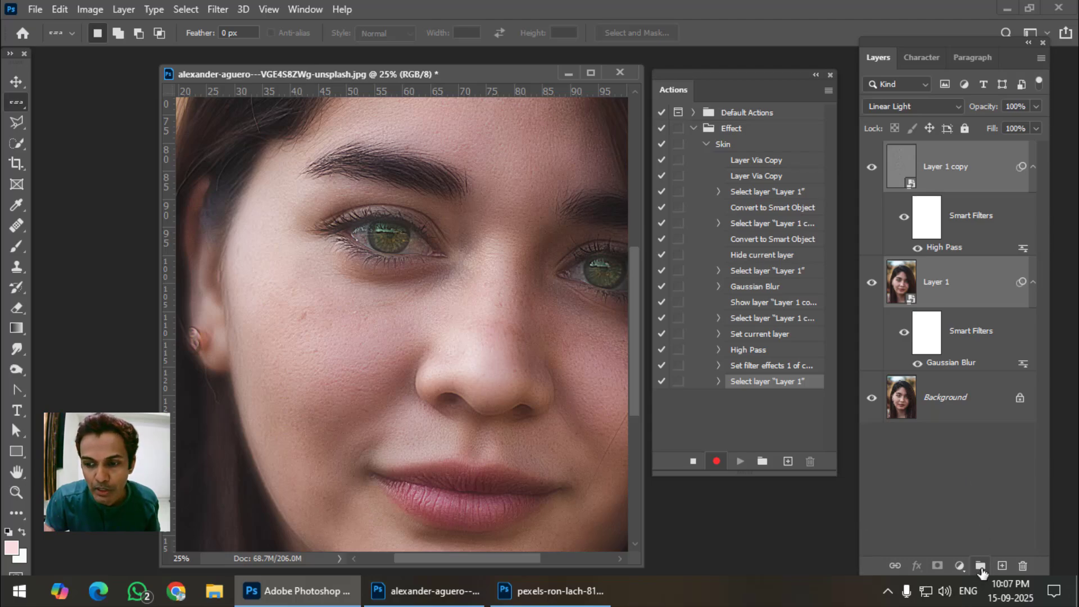
left_click(981, 567)
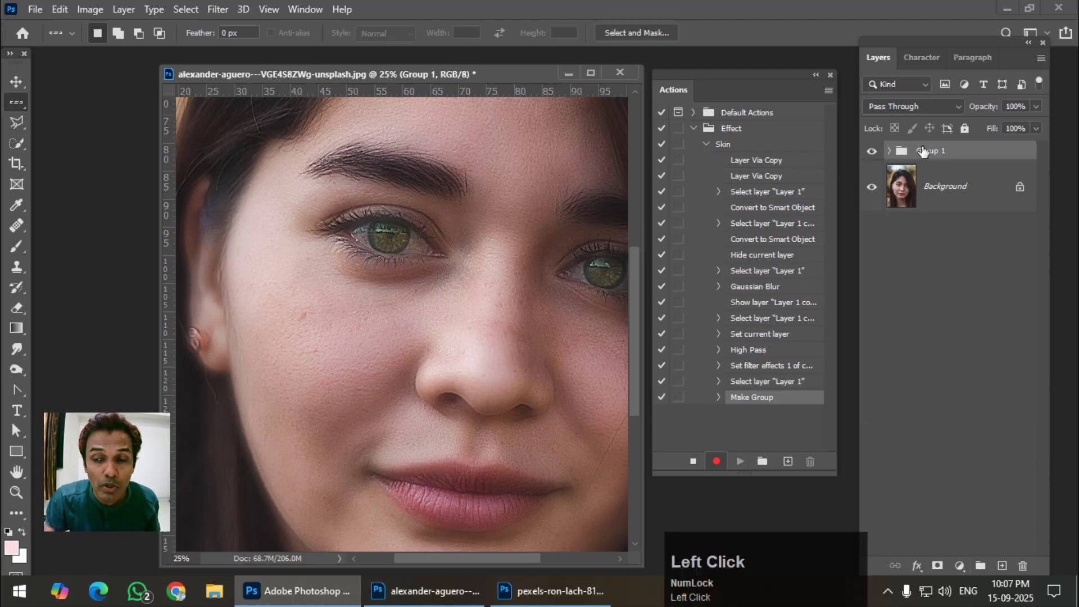
Add a white layer mask to Group 1 and stop recording the Skin action.
left_click(937, 566)
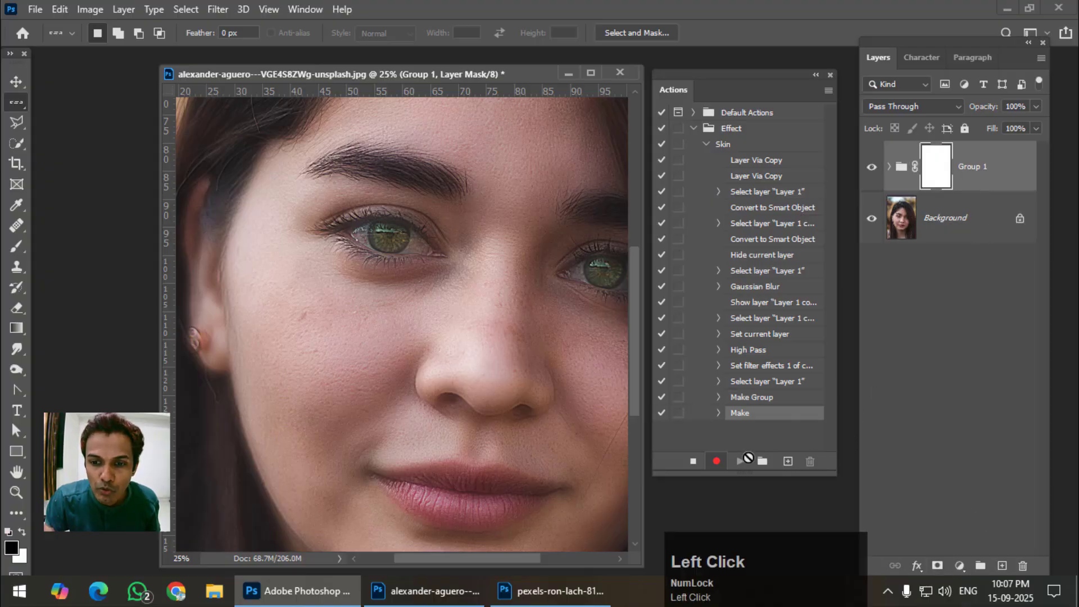
left_click(694, 462)
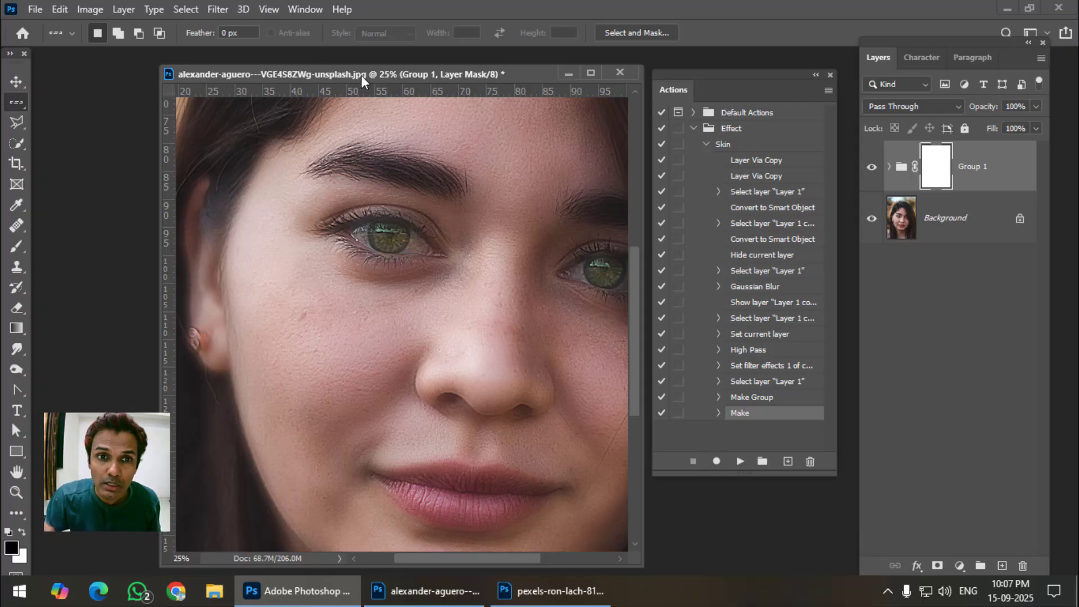
Examine the smoothed portrait at 16.7% and 25% zoom and review the layers inside Group 1.
left_click_drag(362, 75, 356, 72)
key("ctrl+minus")
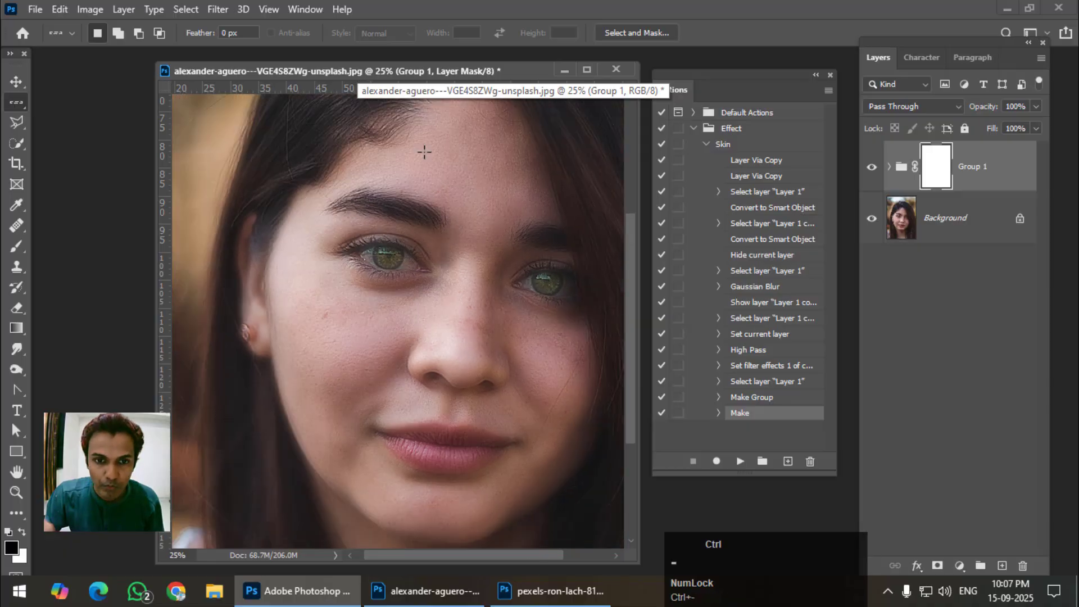
key("ctrl+minus")
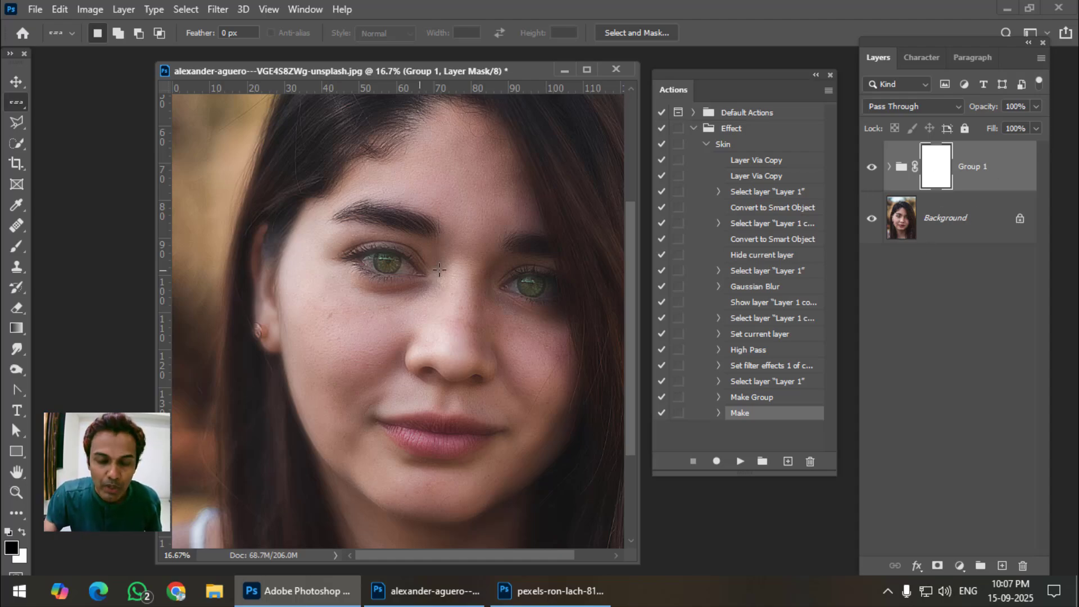
key("ctrl+equal")
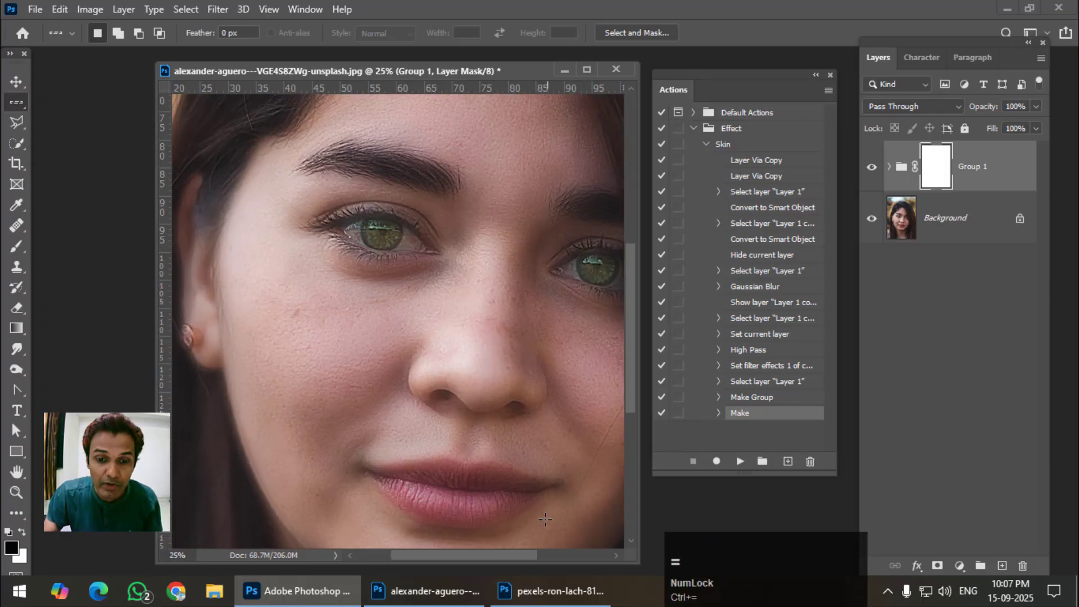
key("ctrl+minus")
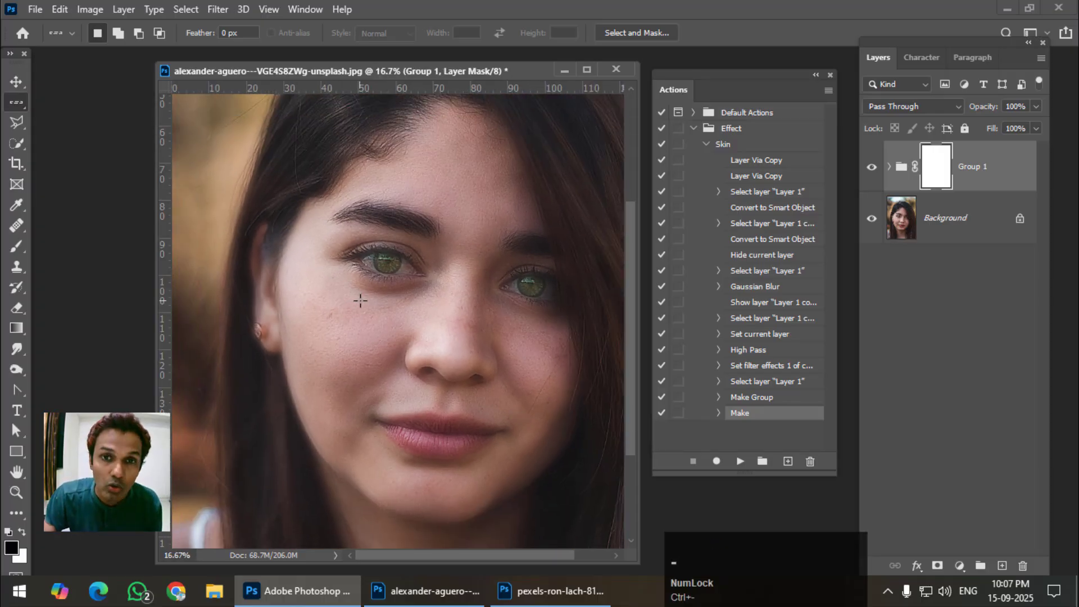
left_click_drag(417, 72, 399, 71)
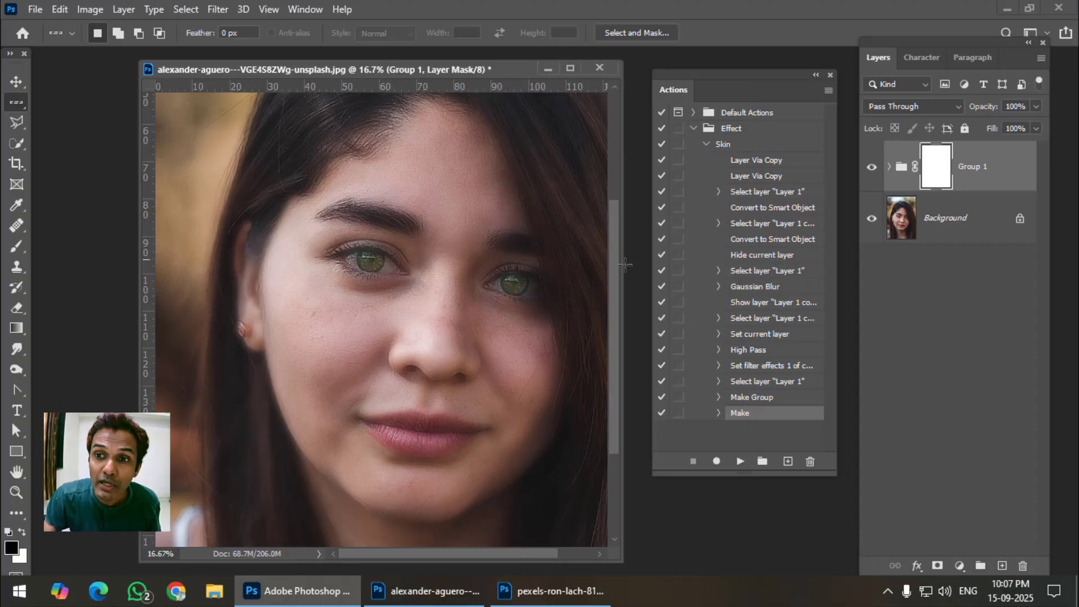
left_click(888, 168)
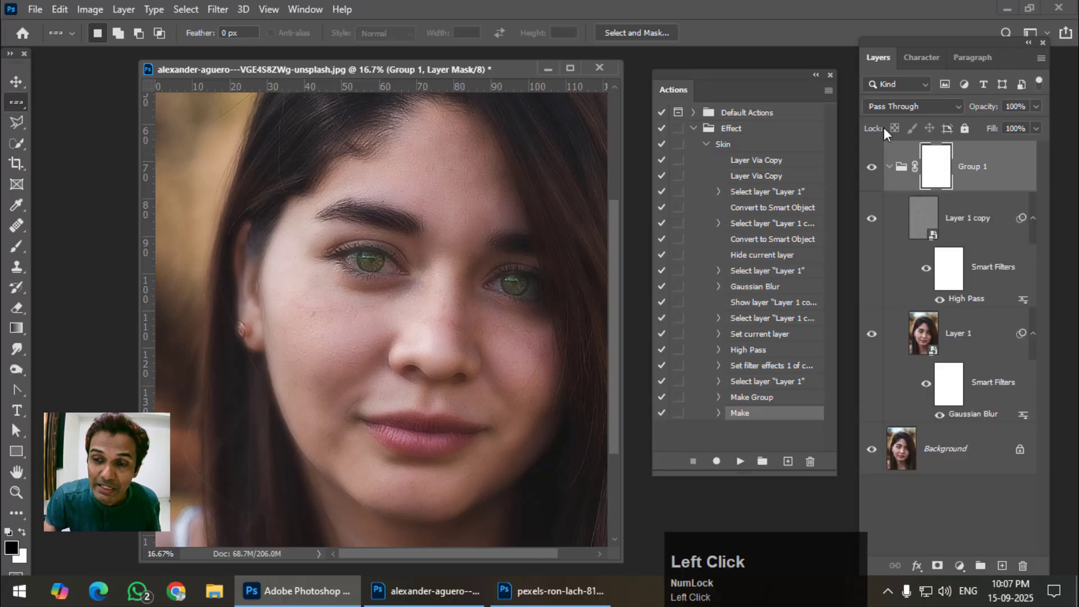
left_click(889, 167)
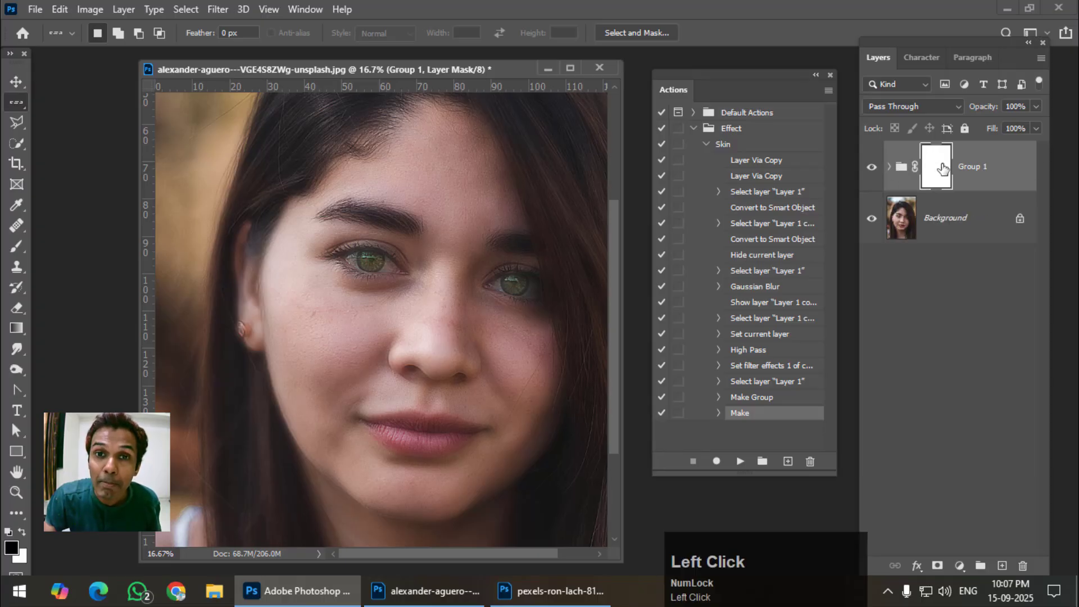
Fill Group 1's layer mask with black to hide the smoothing across the whole portrait.
left_click(17, 247)
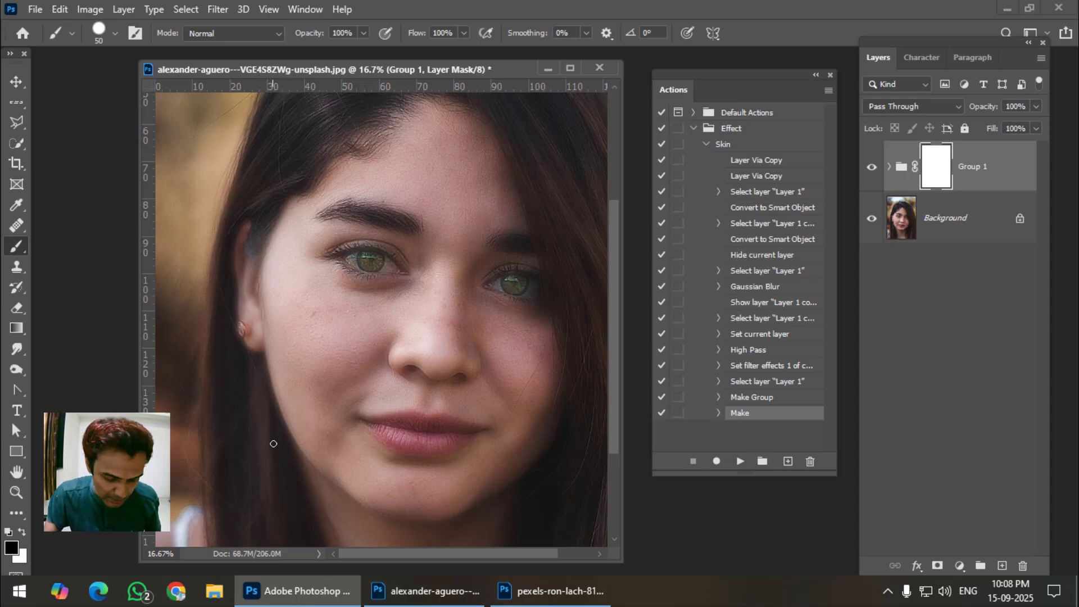
key("Num_Lock")
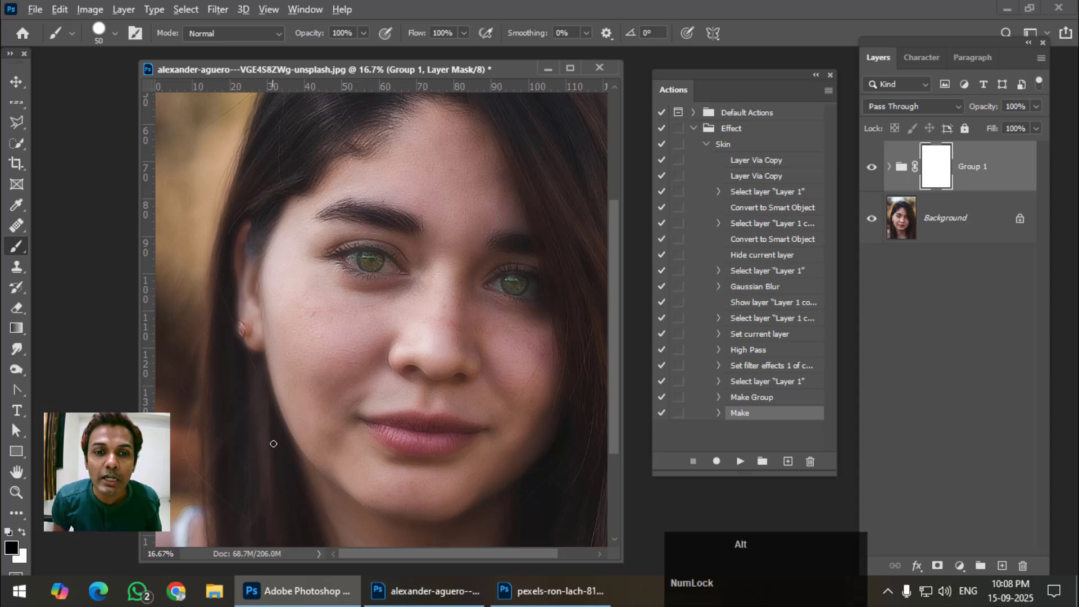
key("alt+BackSpace")
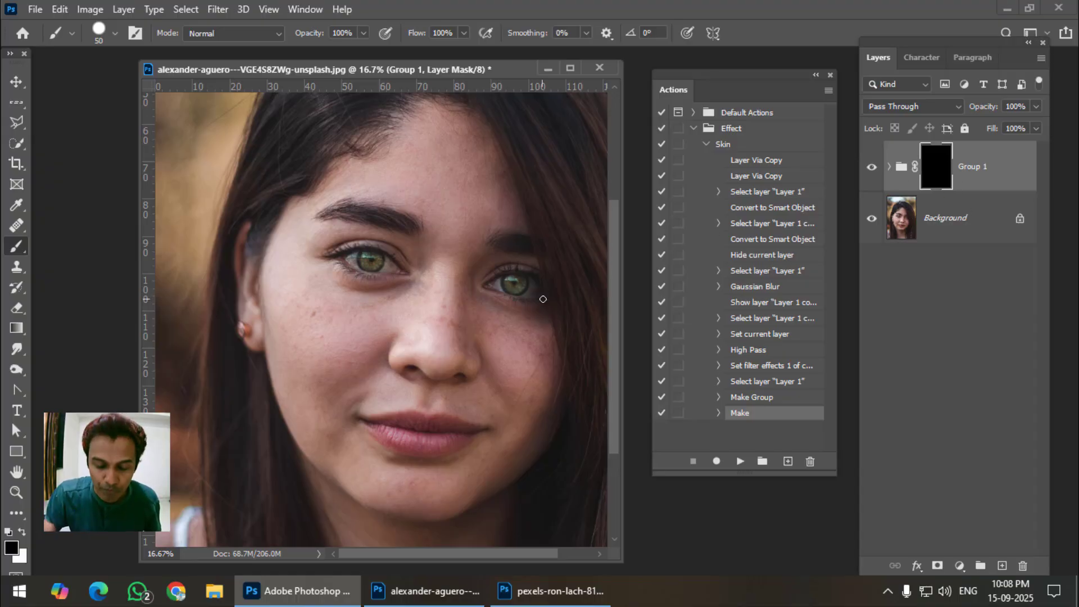
Make white the foreground color and choose the Soft Round brush with 0% hardness for the Brush tool.
right_click(17, 246)
left_click(46, 246)
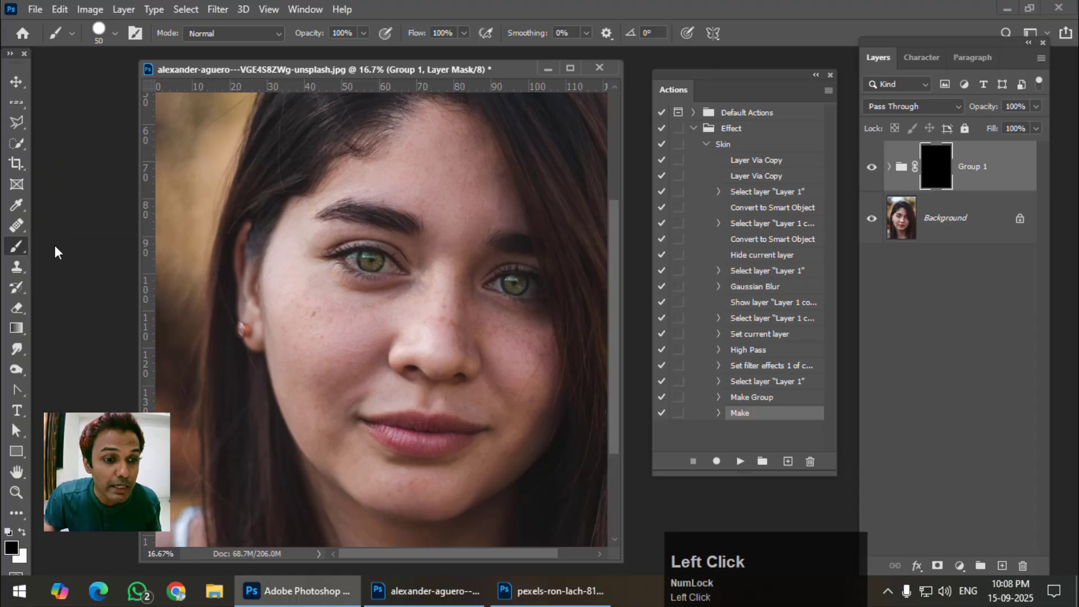
left_click(20, 531)
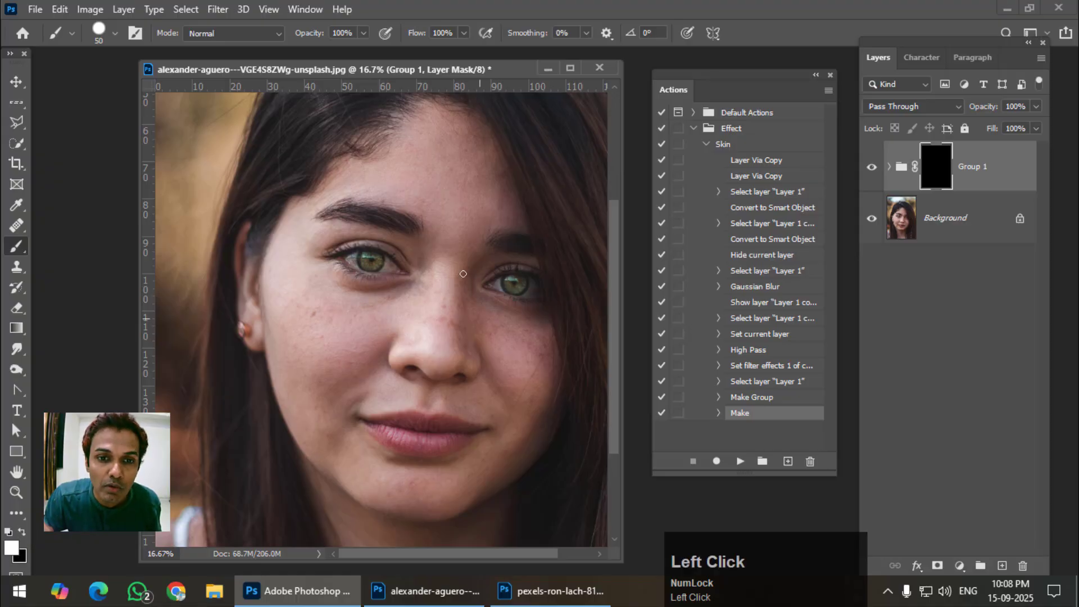
right_click(17, 246)
left_click(73, 245)
right_click(303, 195)
left_click(394, 308)
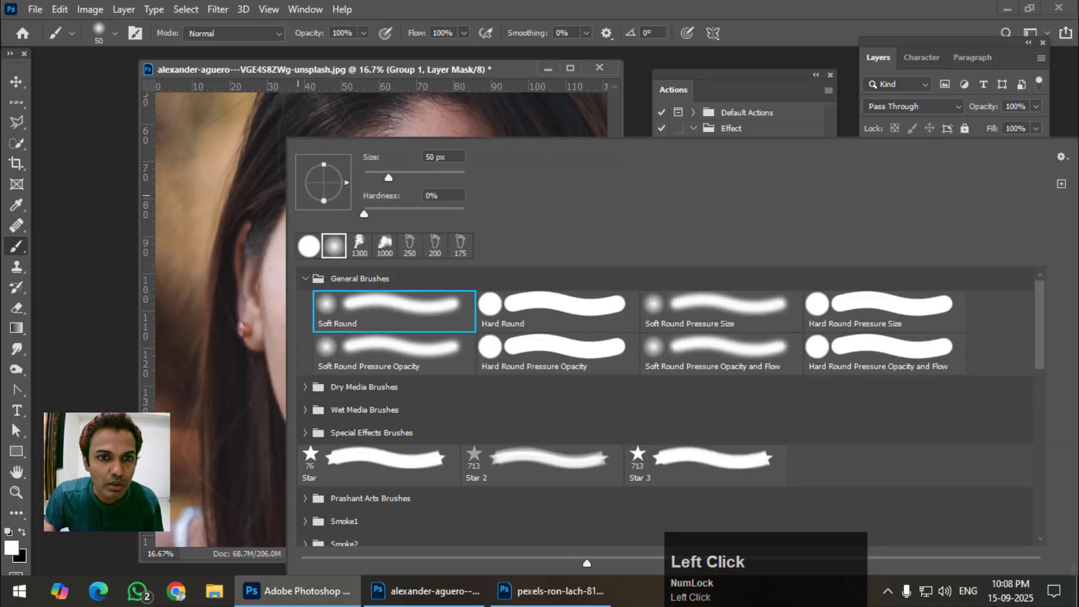
Enlarge the brush to 400 px and paint white on Group 1's mask over the cheek, nose and forehead.
left_click(373, 80)
key("ctrl+equal")
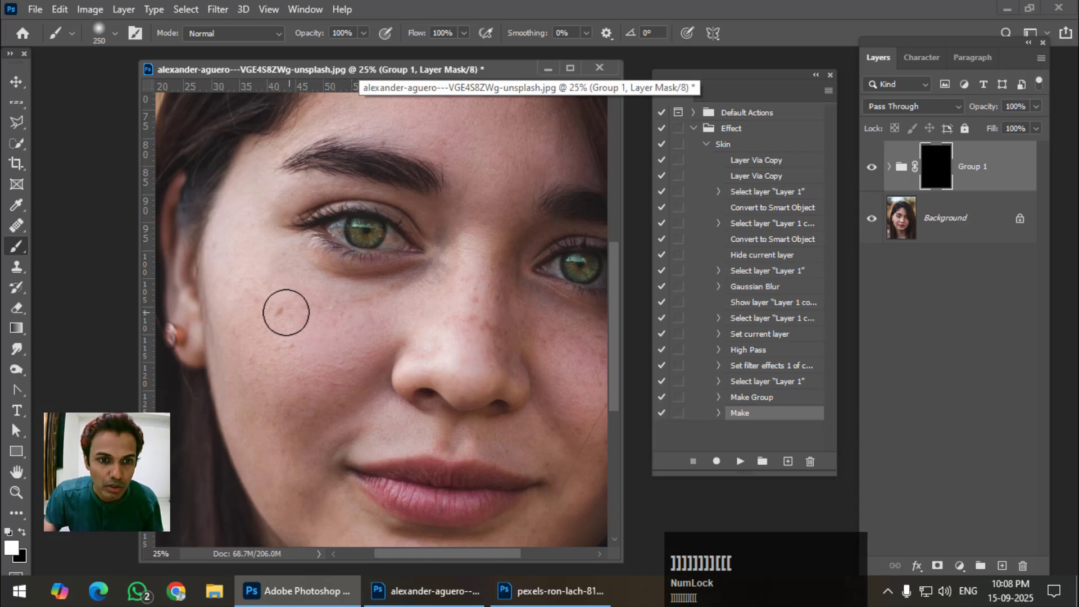
key("bracketright")
key("bracketright")
left_click_drag(268, 301, 303, 358)
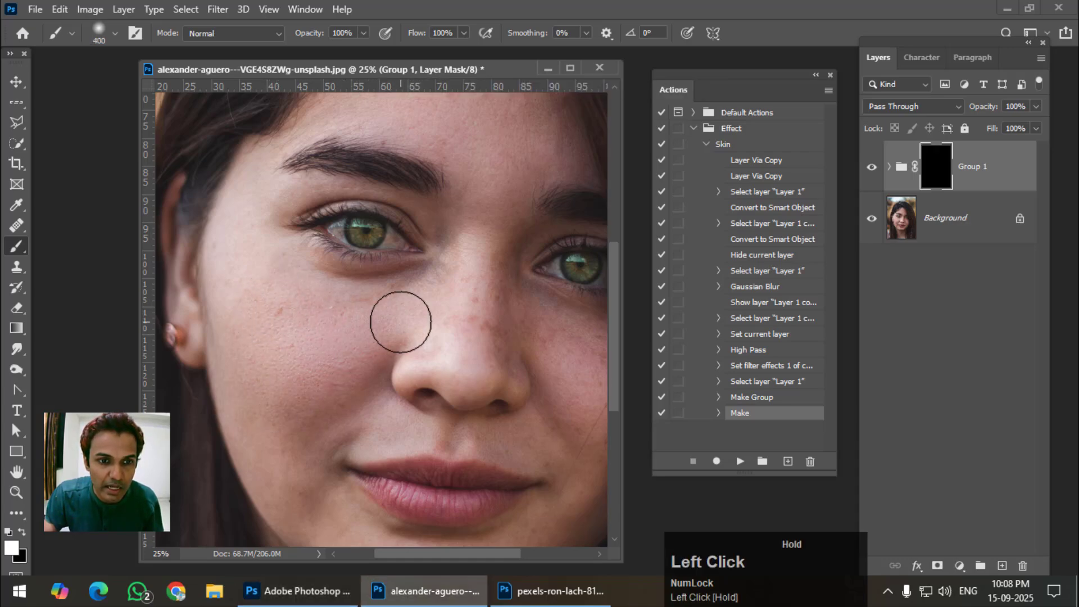
mouse_move(401, 323)
left_mouse_down()
mouse_move(254, 280)
mouse_move(245, 267)
mouse_move(260, 200)
left_mouse_up()
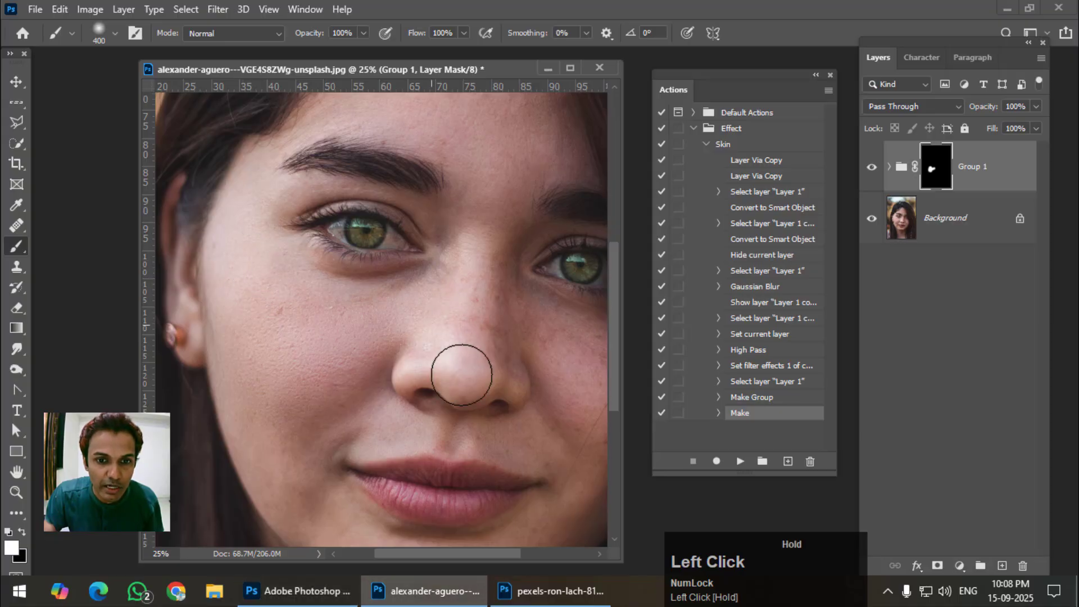
mouse_move(462, 295)
left_mouse_down()
mouse_move(472, 302)
mouse_move(421, 378)
left_mouse_up()
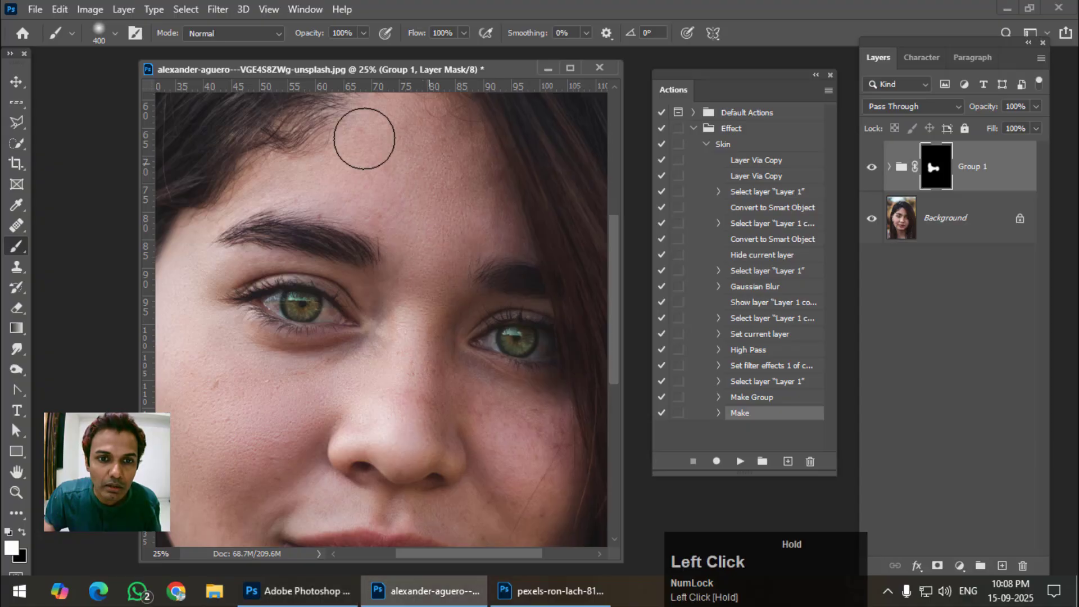
left_click_drag(478, 183, 481, 180)
Paint white on Group 1's mask at 50% zoom over the remaining forehead, around the nose, and the skin beside the mouth.
key("ctrl+plus")
key("ctrl+plus")
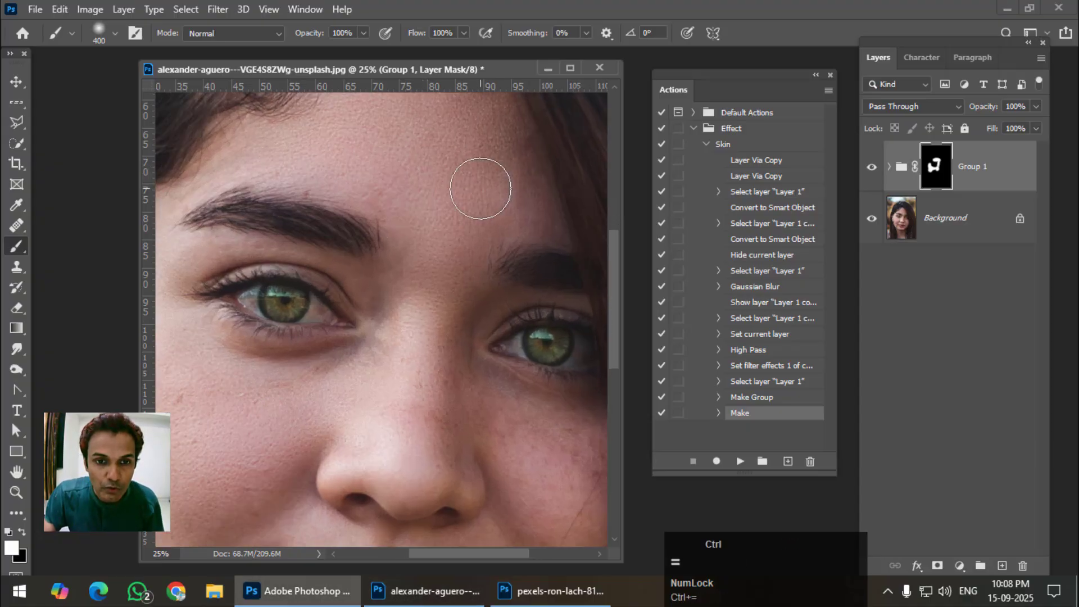
left_click_drag(471, 285, 346, 400)
left_click_drag(520, 255, 489, 230)
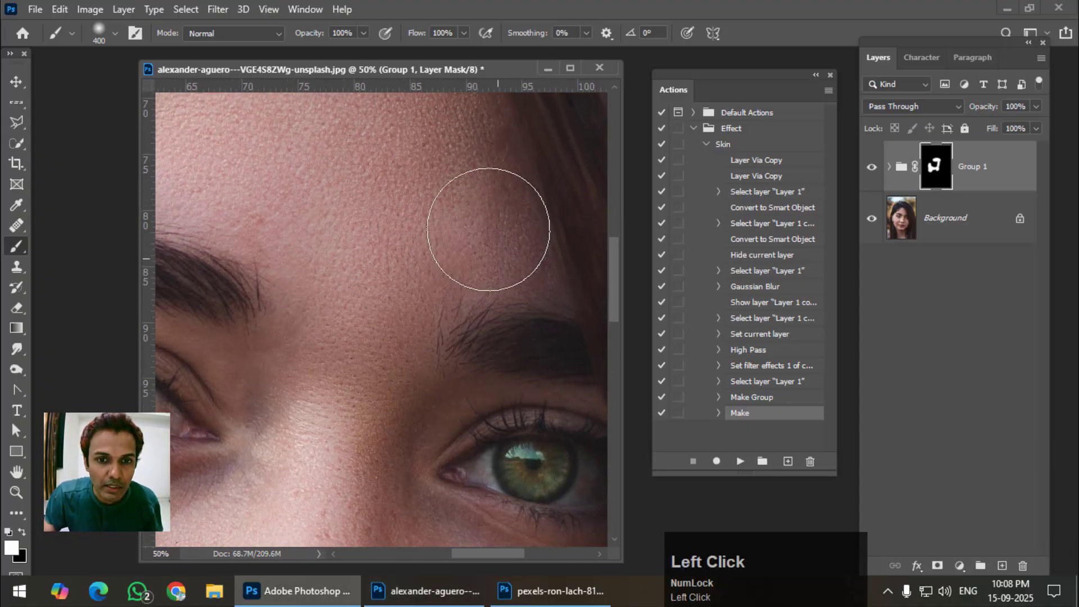
left_click_drag(426, 251, 542, 158)
mouse_move(403, 266)
left_mouse_down()
mouse_move(407, 311)
mouse_move(497, 109)
left_mouse_up()
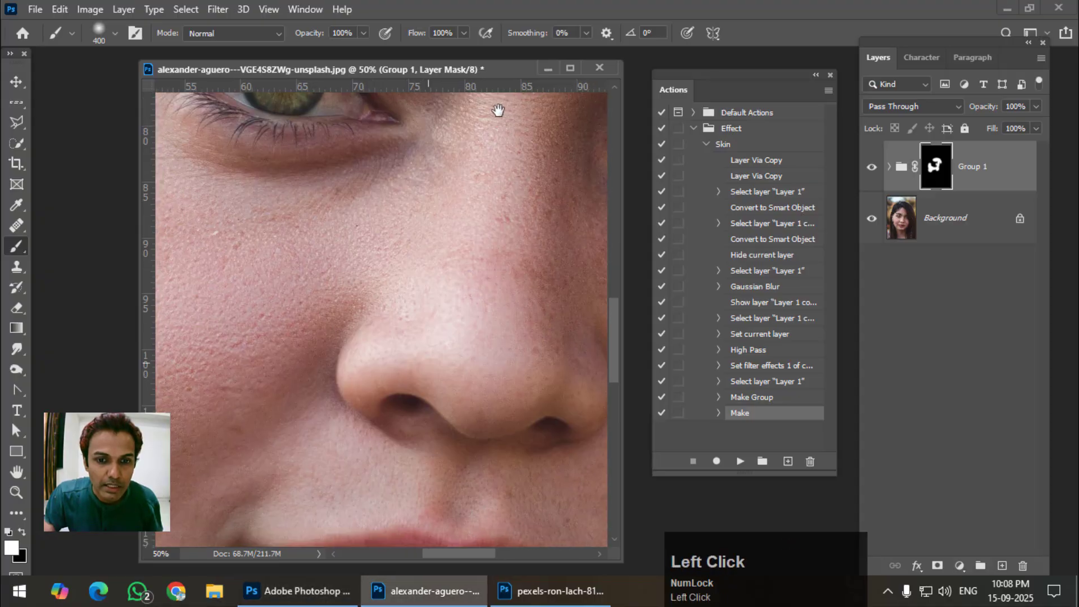
mouse_move(480, 400)
left_mouse_down()
mouse_move(504, 214)
mouse_move(417, 202)
left_mouse_up()
left_click_drag(354, 321, 482, 296)
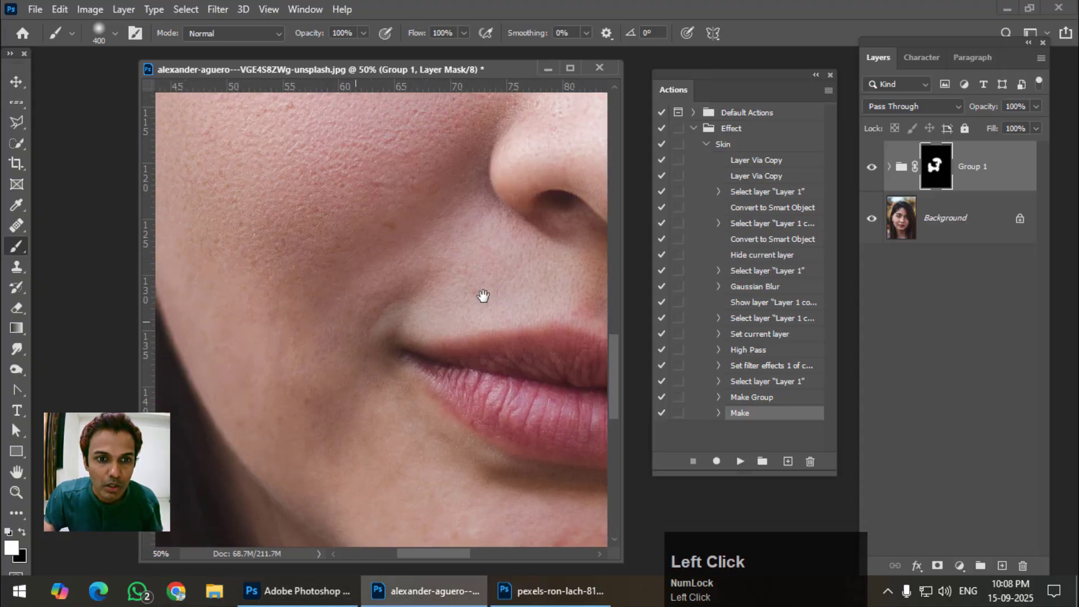
mouse_move(331, 376)
left_mouse_down()
mouse_move(224, 293)
mouse_move(433, 277)
mouse_move(520, 289)
mouse_move(522, 278)
mouse_move(428, 360)
left_mouse_up()
Paint the far cheek white on Group 1's mask and toggle the group's visibility to compare before and after.
key("ctrl+minus")
key("ctrl+minus")
key("ctrl+minus")
mouse_move(554, 271)
left_mouse_down()
mouse_move(580, 351)
mouse_move(566, 281)
mouse_move(478, 243)
mouse_move(458, 175)
mouse_move(427, 280)
mouse_move(569, 301)
left_mouse_up()
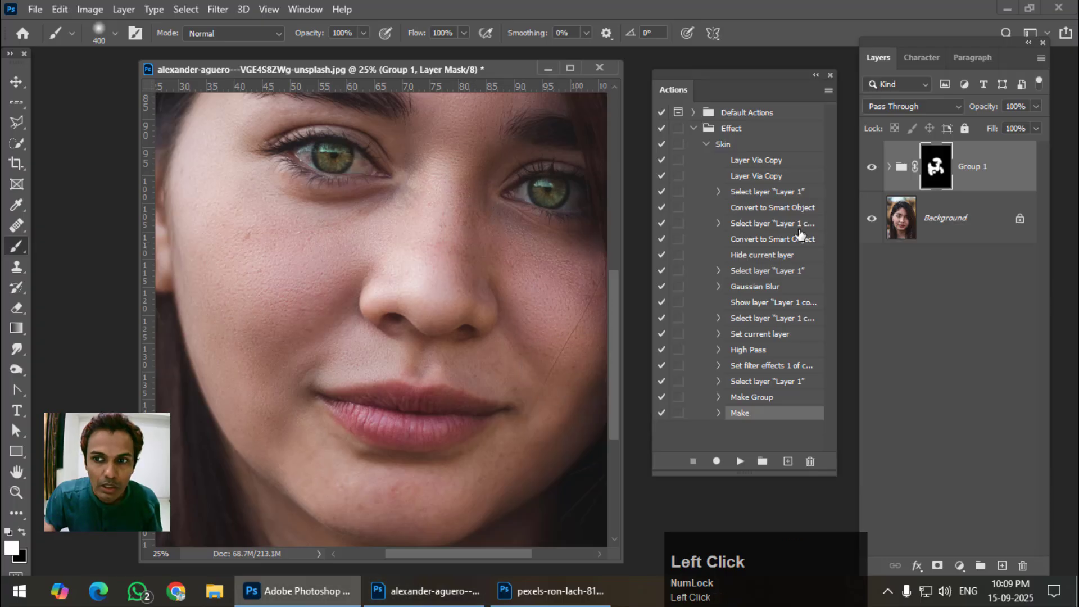
left_click(871, 169)
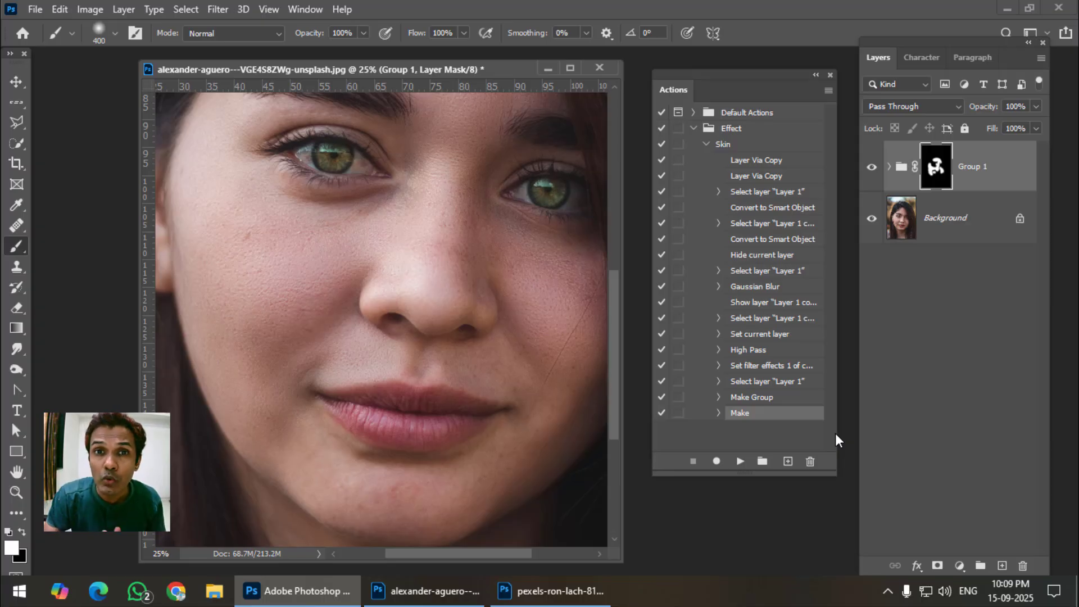
Bring the second portrait with the blue background to the front, zoom it to 16.7%, and enlarge its document window.
left_click_drag(479, 71, 463, 137)
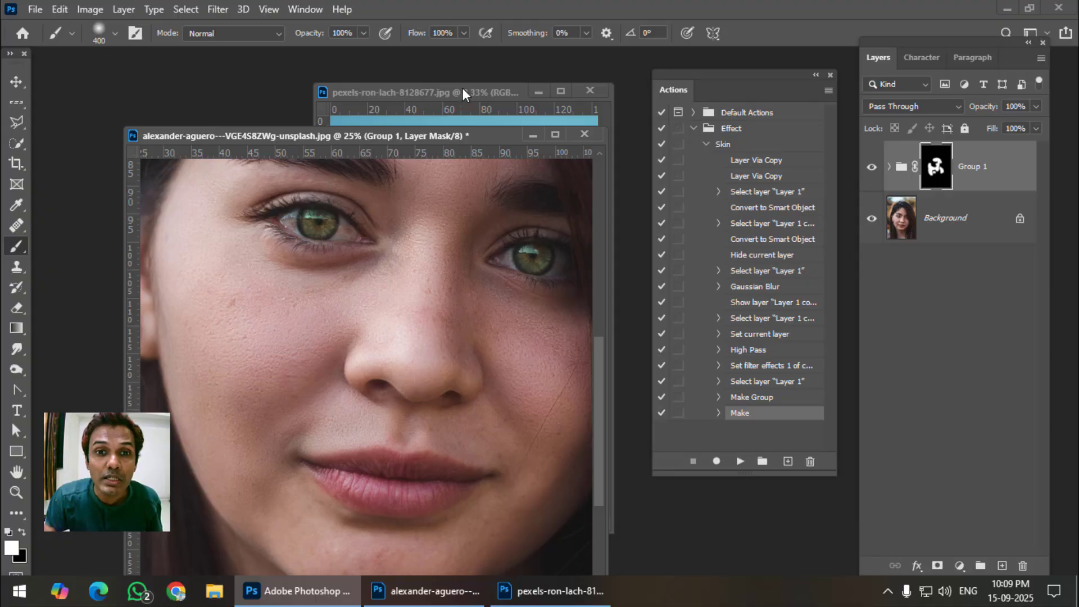
left_click_drag(461, 89, 389, 78)
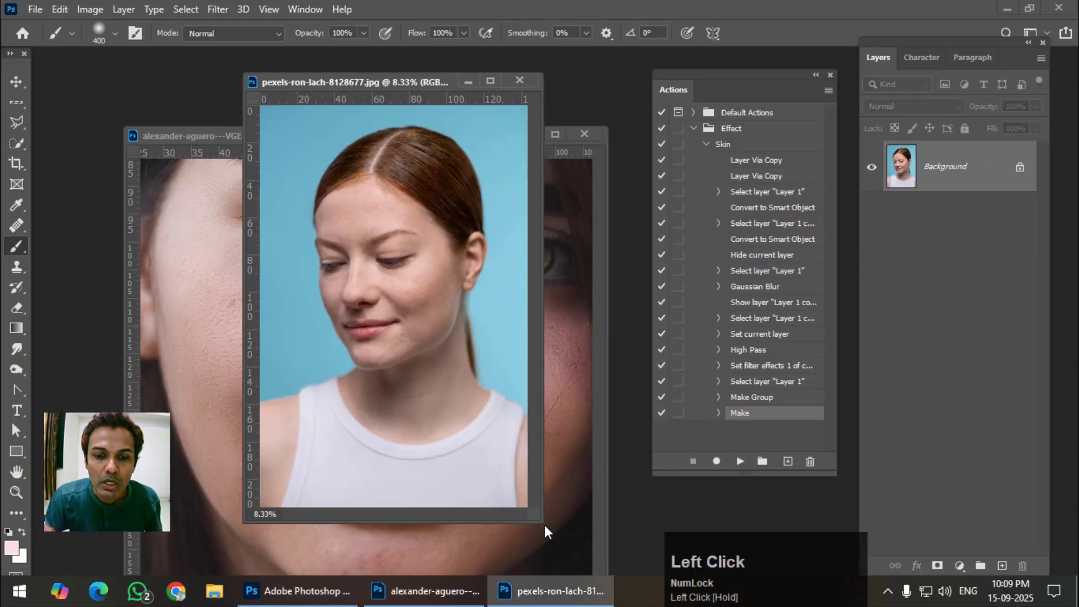
left_click_drag(547, 528, 595, 565)
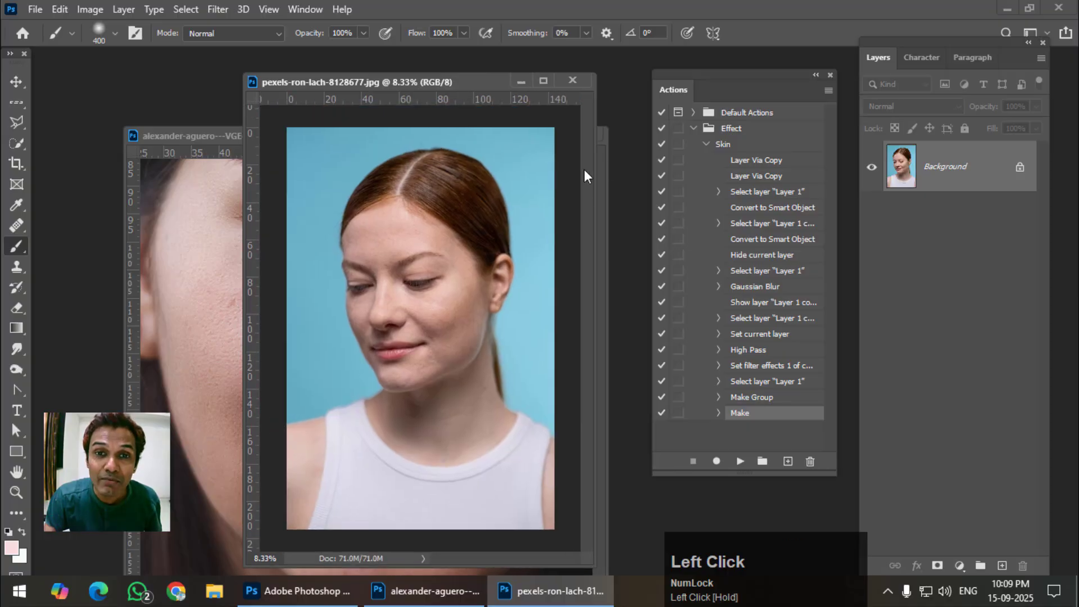
left_click_drag(428, 80, 407, 67)
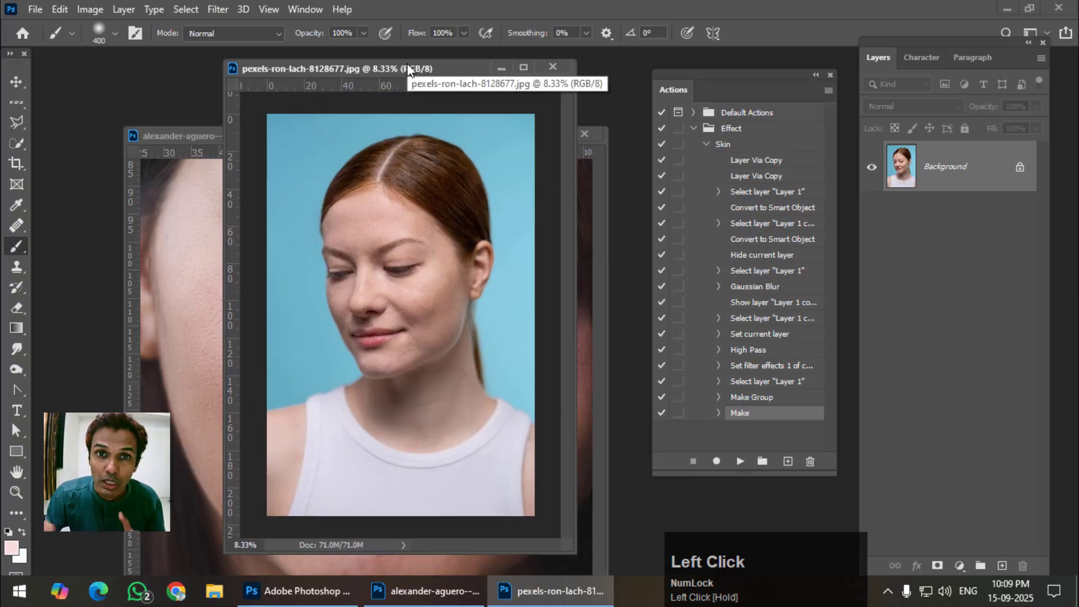
key("ctrl+equal")
key("ctrl+equal")
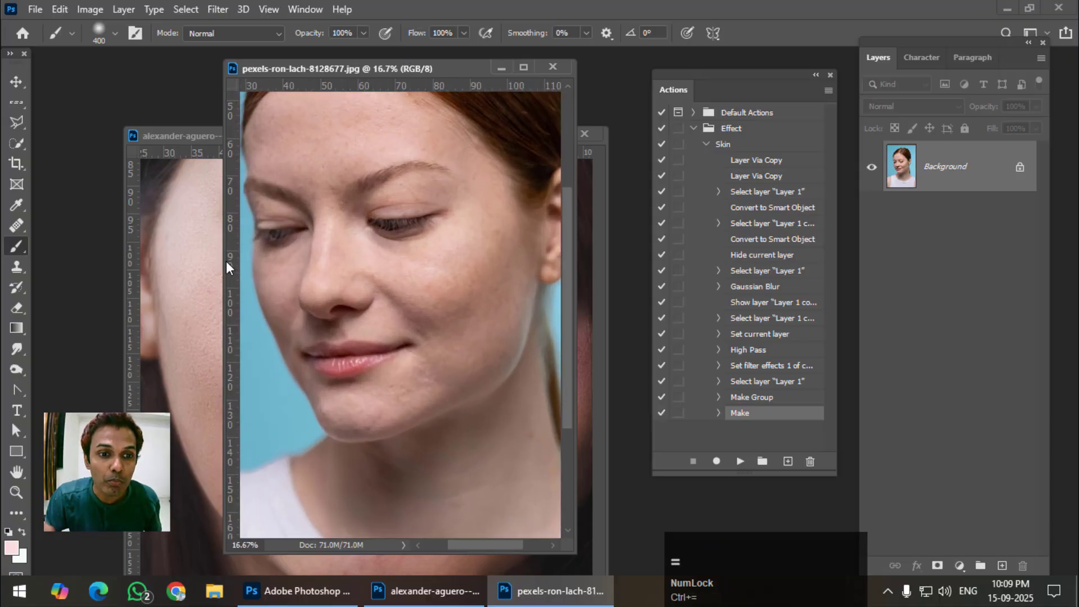
left_click_drag(223, 256, 197, 259)
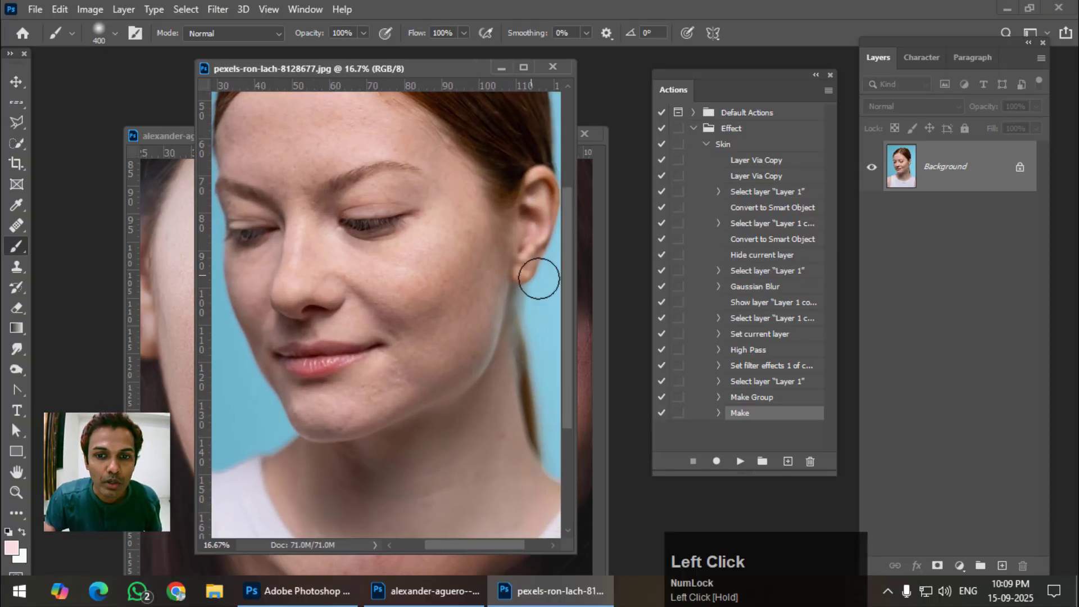
left_click_drag(580, 289, 625, 284)
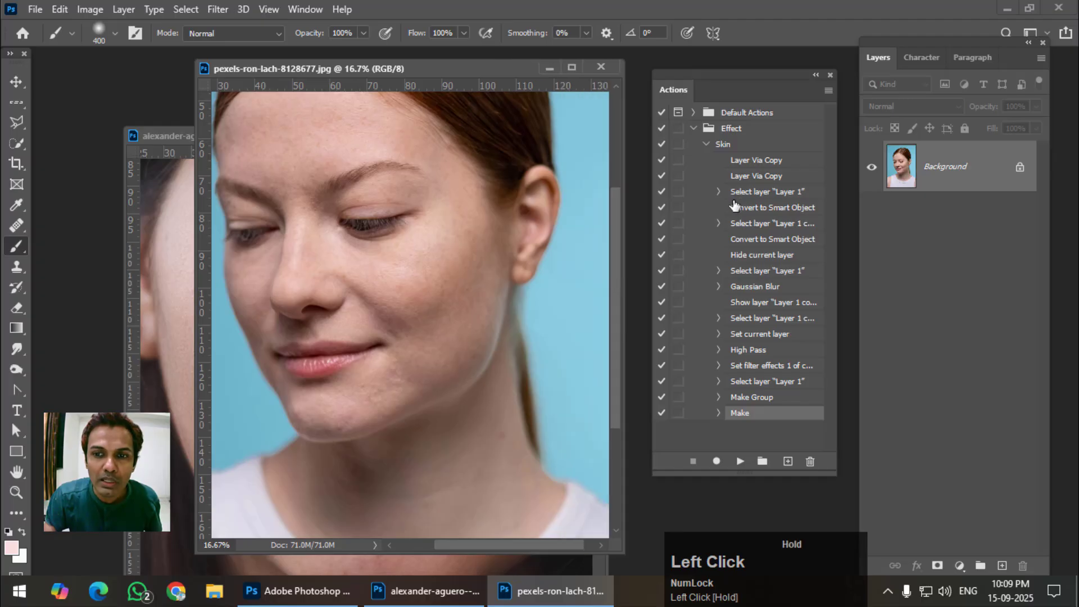
Run the recorded Skin action from the Effect set on the blue-background portrait.
left_click(707, 146)
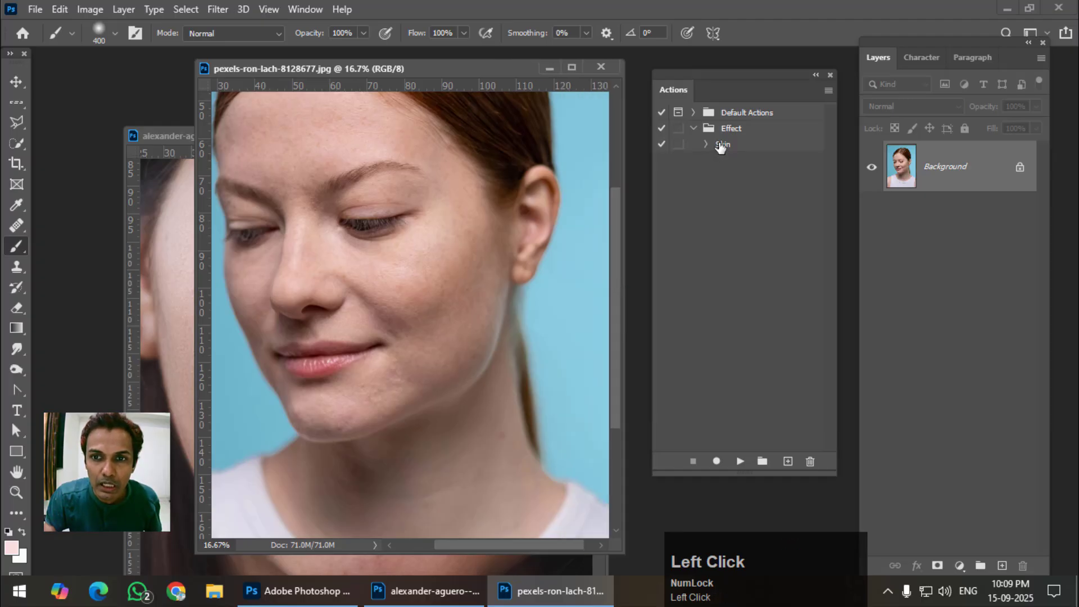
left_click(726, 145)
left_click(707, 145)
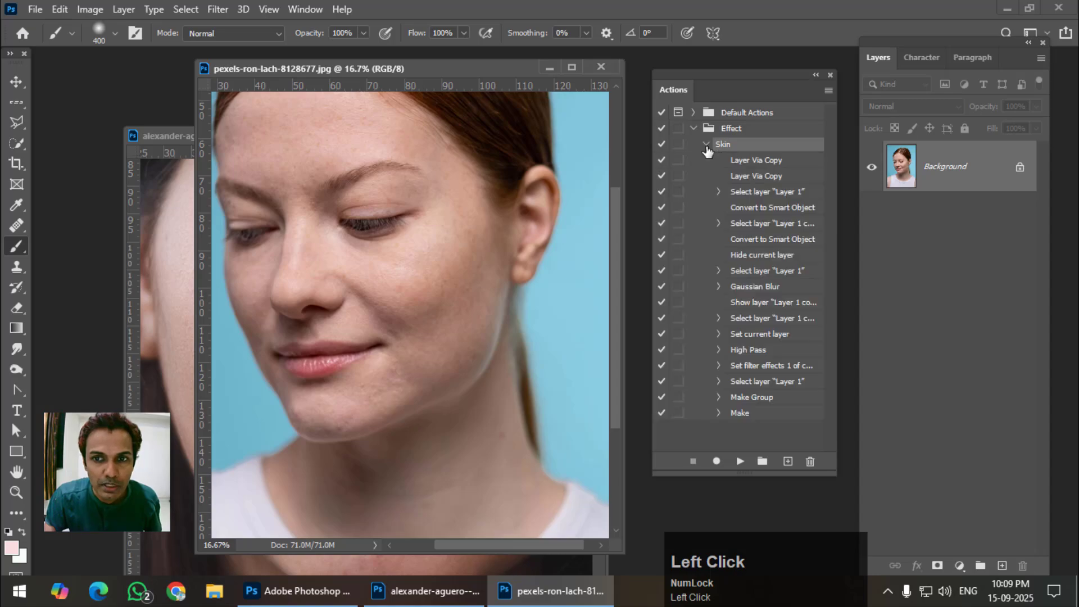
left_click(707, 146)
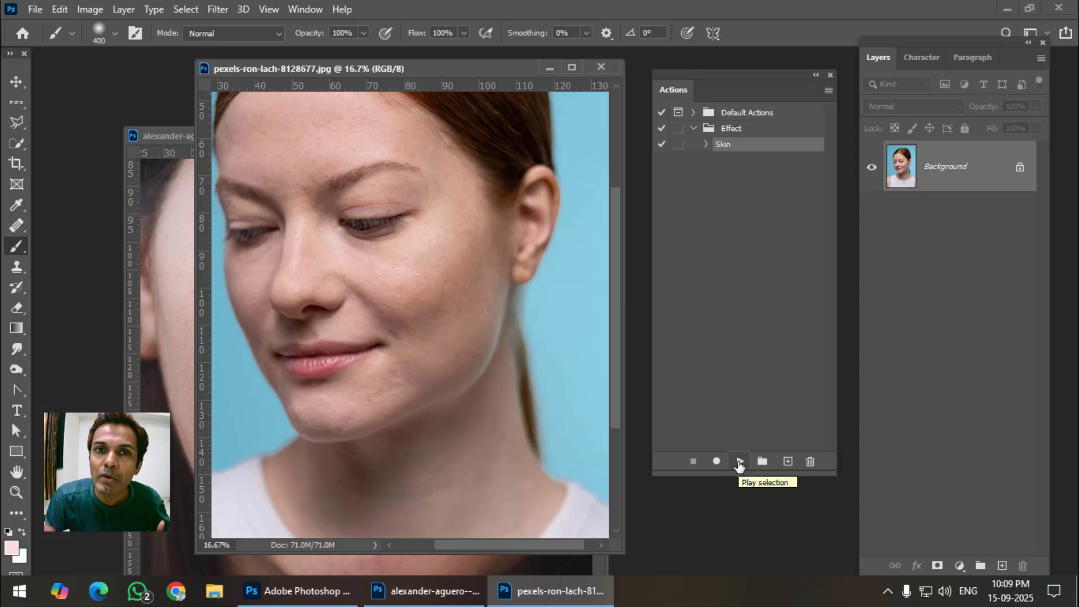
left_click(740, 462)
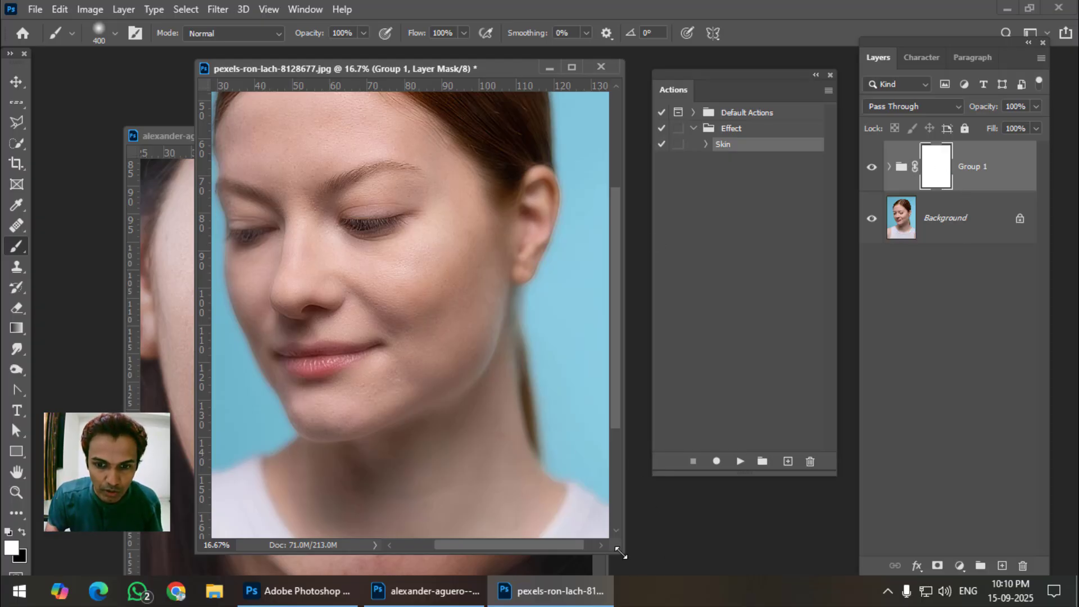
Enlarge the portrait's document window and fill Group 1's mask with black.
left_click_drag(621, 553, 686, 574)
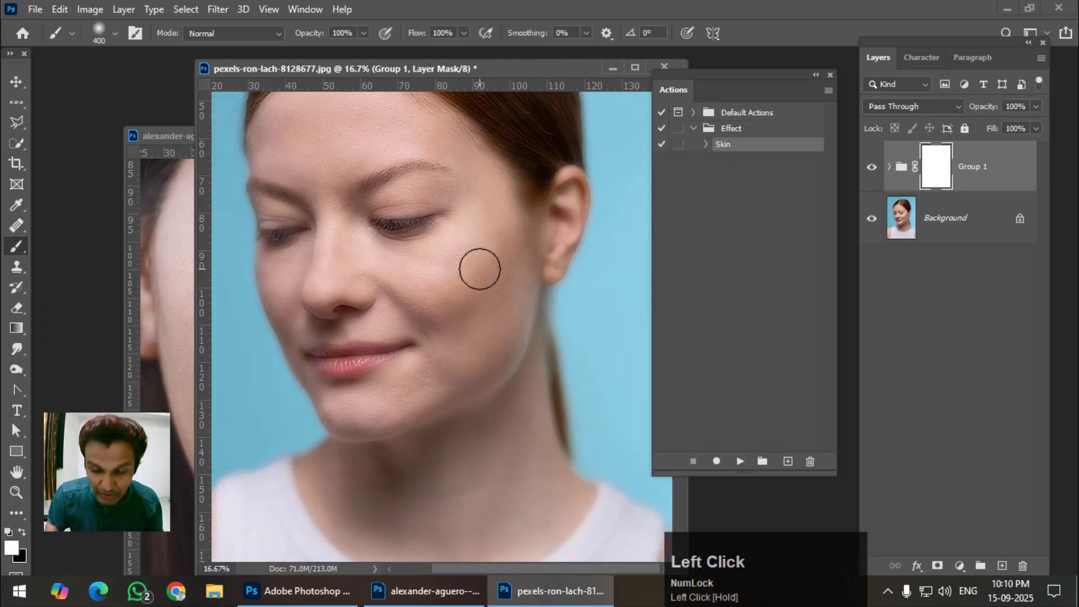
scroll(480, 269, "up", 1)
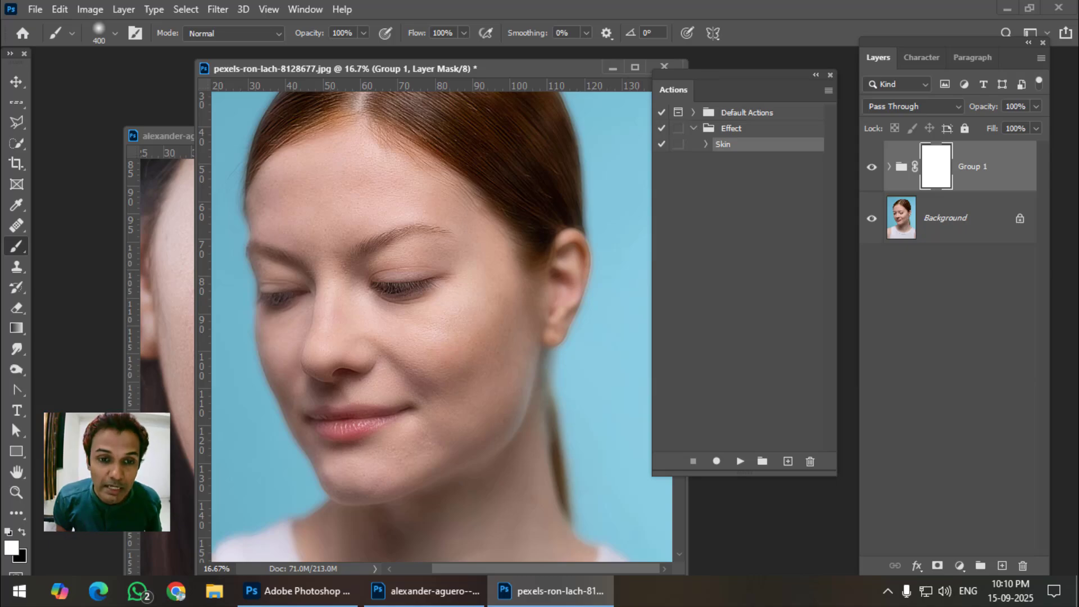
key("ctrl+BackSpace")
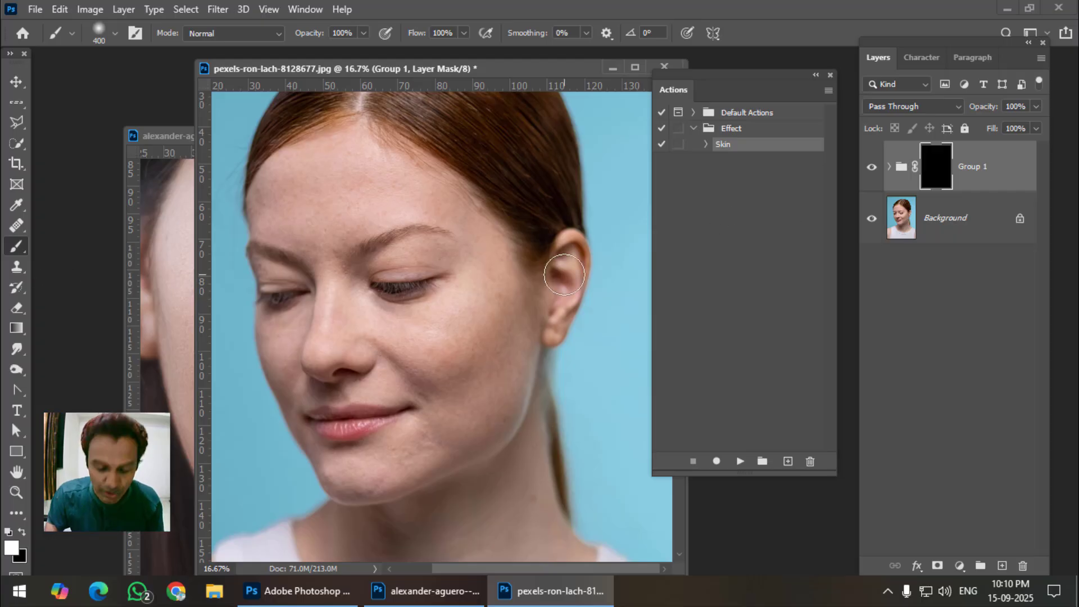
Move the floating Actions panel off the portrait and paint white on Group 1's mask over the near cheek and under the eye.
key("ctrl+equal")
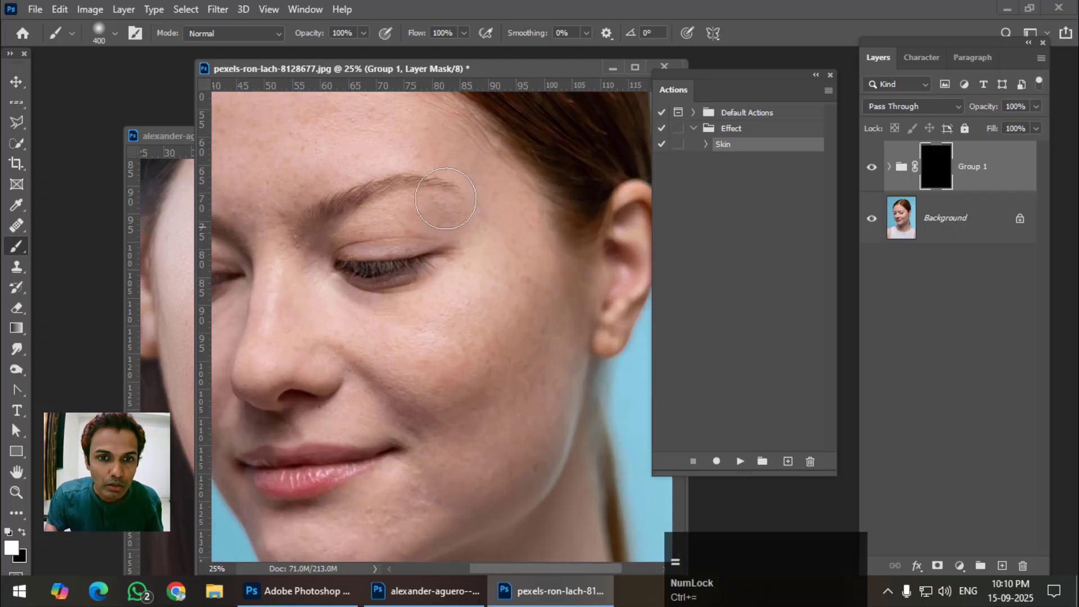
left_click_drag(706, 72, 772, 68)
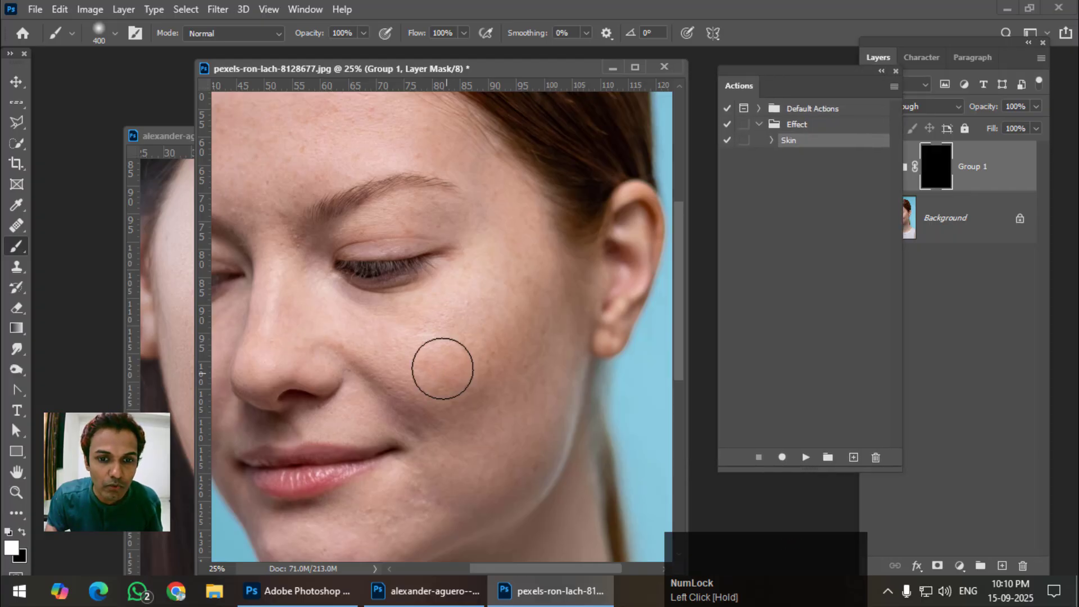
left_click_drag(443, 369, 450, 392)
left_click(478, 444)
key("ctrl+equal")
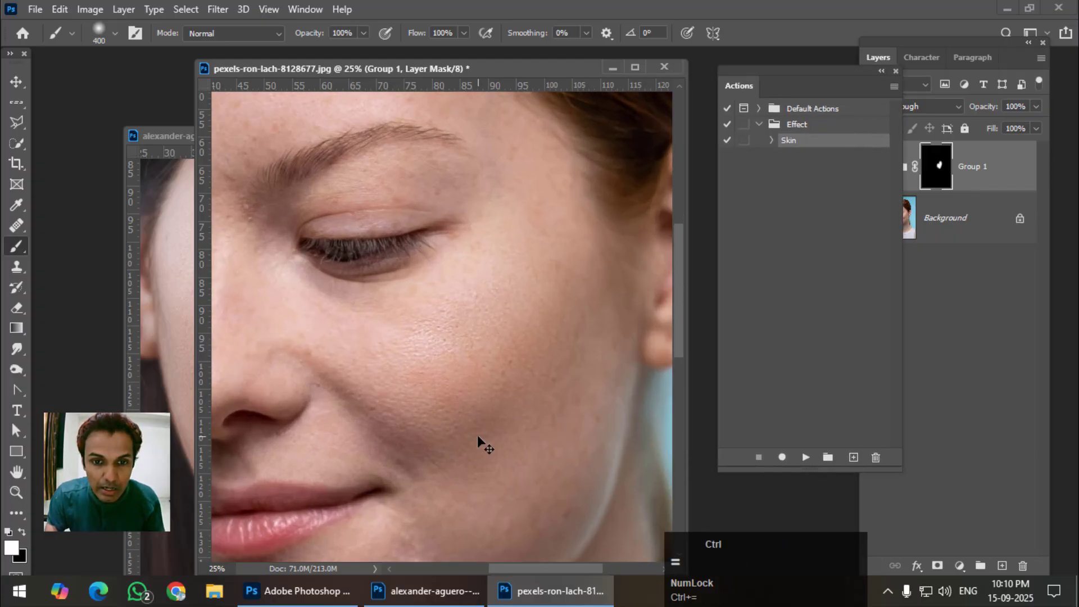
mouse_move(360, 337)
left_mouse_down()
mouse_move(381, 356)
mouse_move(344, 334)
mouse_move(474, 286)
mouse_move(468, 504)
mouse_move(528, 266)
left_mouse_up()
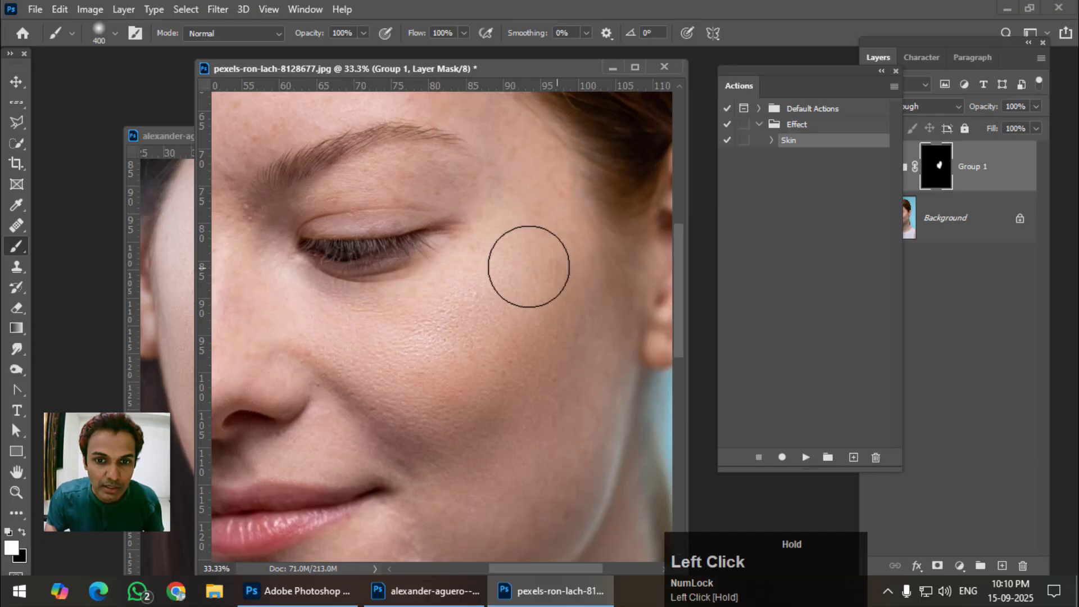
Paint white on Group 1's mask at 33.3% zoom over the forehead, around the nose, and the upper cheek.
key("space")
left_click_drag(427, 296, 588, 411)
mouse_move(444, 203)
left_mouse_down()
mouse_move(372, 125)
mouse_move(331, 161)
mouse_move(545, 169)
mouse_move(617, 250)
mouse_move(508, 313)
mouse_move(362, 344)
mouse_move(427, 378)
left_mouse_up()
key("space")
left_click_drag(566, 457, 388, 355)
mouse_move(451, 439)
left_mouse_down()
mouse_move(428, 133)
mouse_move(518, 511)
mouse_move(378, 360)
left_mouse_up()
key("space")
mouse_move(230, 332)
left_mouse_down()
mouse_move(358, 340)
mouse_move(347, 342)
mouse_move(373, 269)
mouse_move(595, 270)
mouse_move(499, 201)
mouse_move(522, 197)
left_mouse_up()
key("space")
left_click_drag(507, 352, 520, 464)
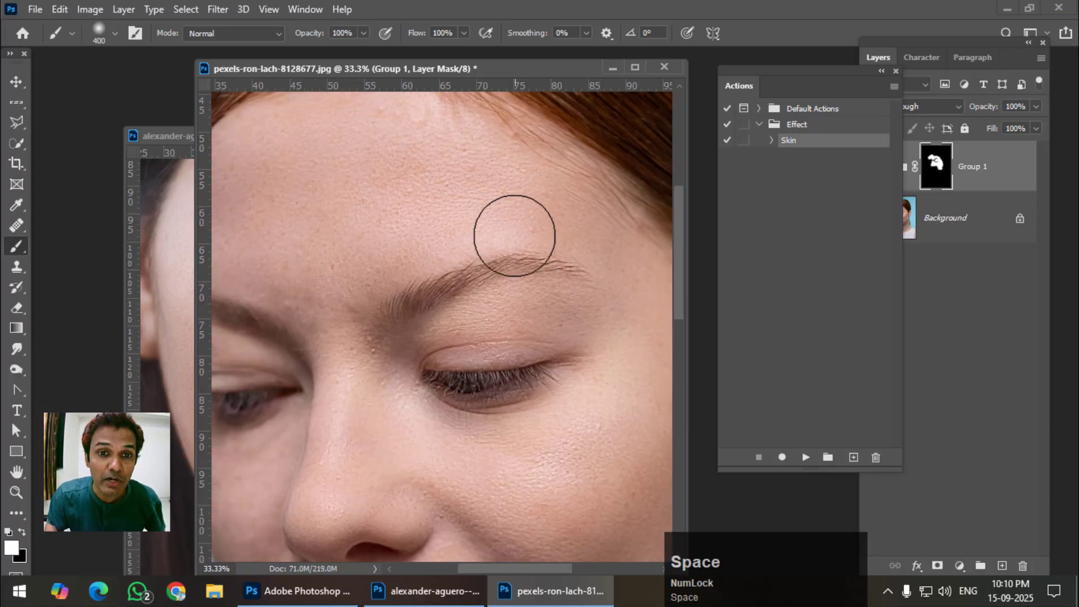
mouse_move(442, 147)
left_mouse_down()
mouse_move(434, 140)
mouse_move(531, 272)
left_mouse_up()
Paint white on Group 1's mask over the lower cheek beside the mouth.
key("space")
left_click_drag(461, 303, 381, 77)
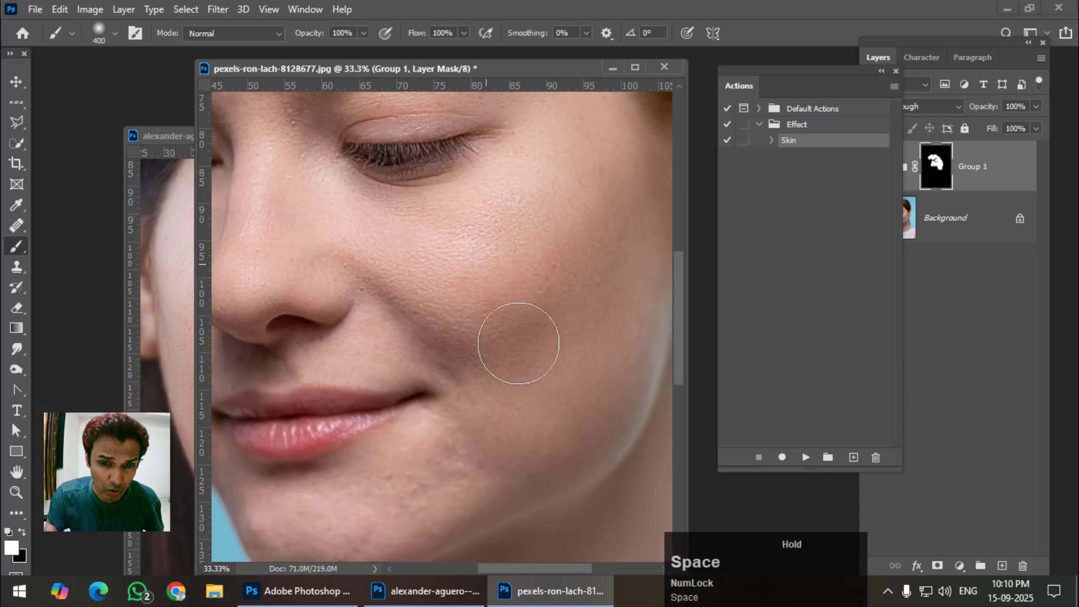
mouse_move(518, 343)
left_mouse_down()
mouse_move(527, 425)
mouse_move(384, 497)
mouse_move(529, 409)
left_mouse_up()
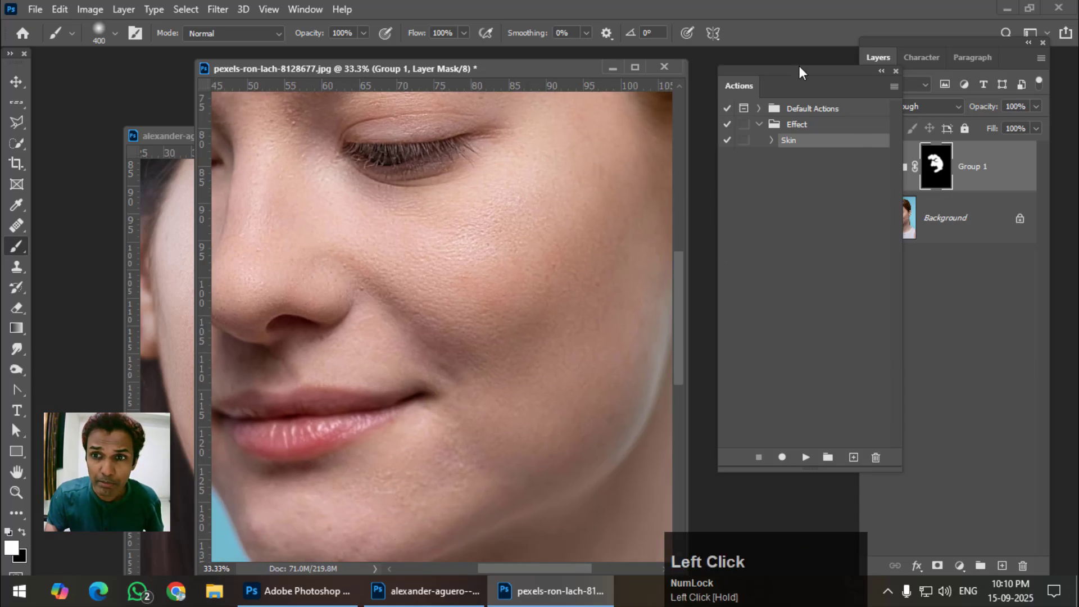
Expand Group 1 and set the radius of Layer 1's Gaussian Blur smart filter to 18.0 pixels.
left_click_drag(801, 71, 743, 65)
left_click(890, 167)
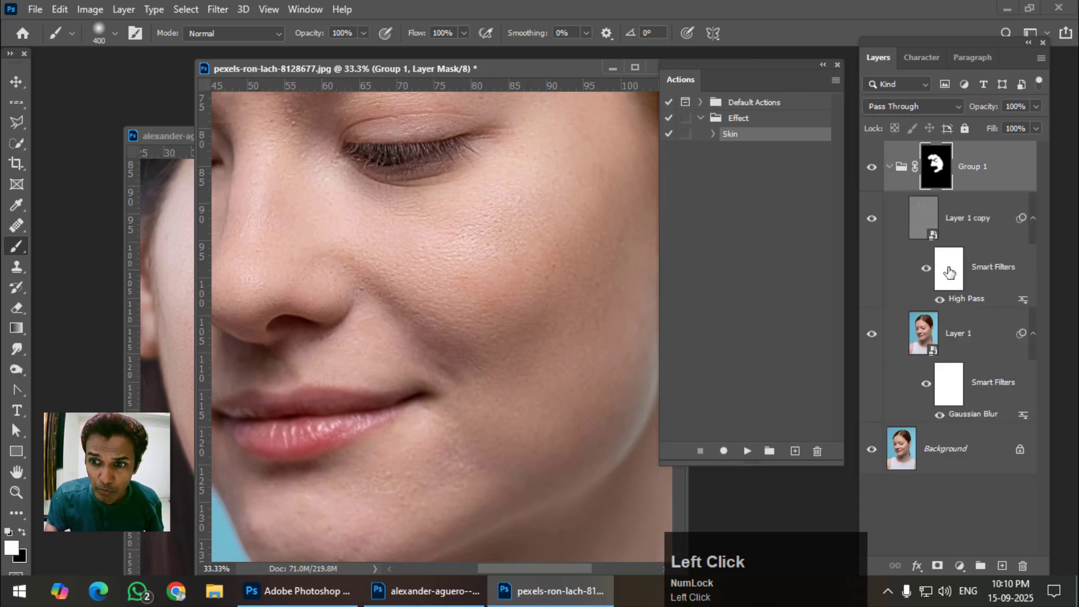
double_click(971, 415)
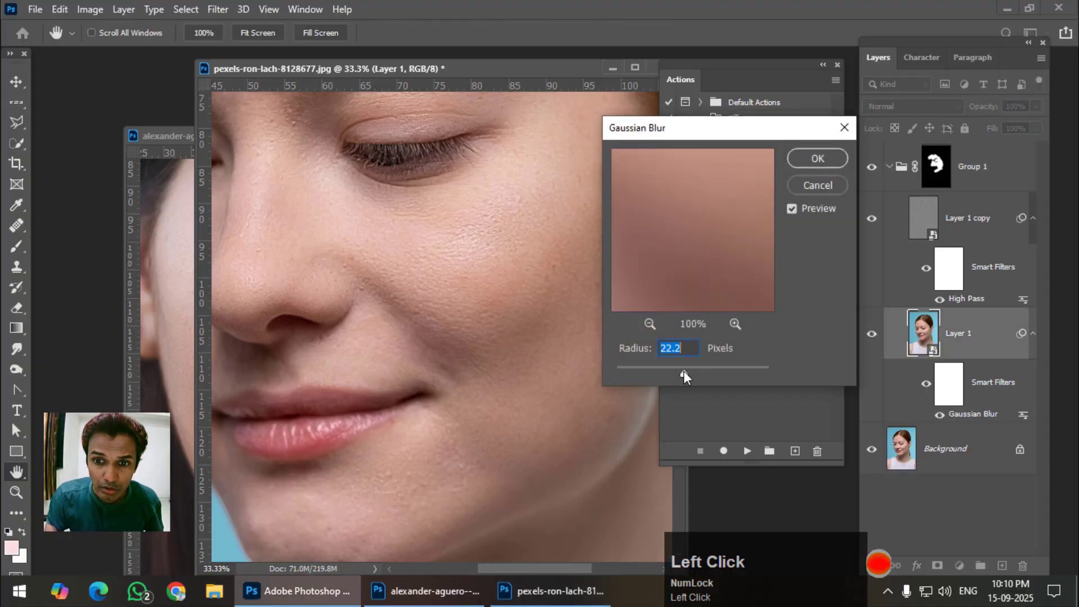
mouse_move(683, 371)
left_mouse_down()
mouse_move(695, 373)
mouse_move(676, 376)
mouse_move(695, 376)
mouse_move(683, 373)
left_mouse_up()
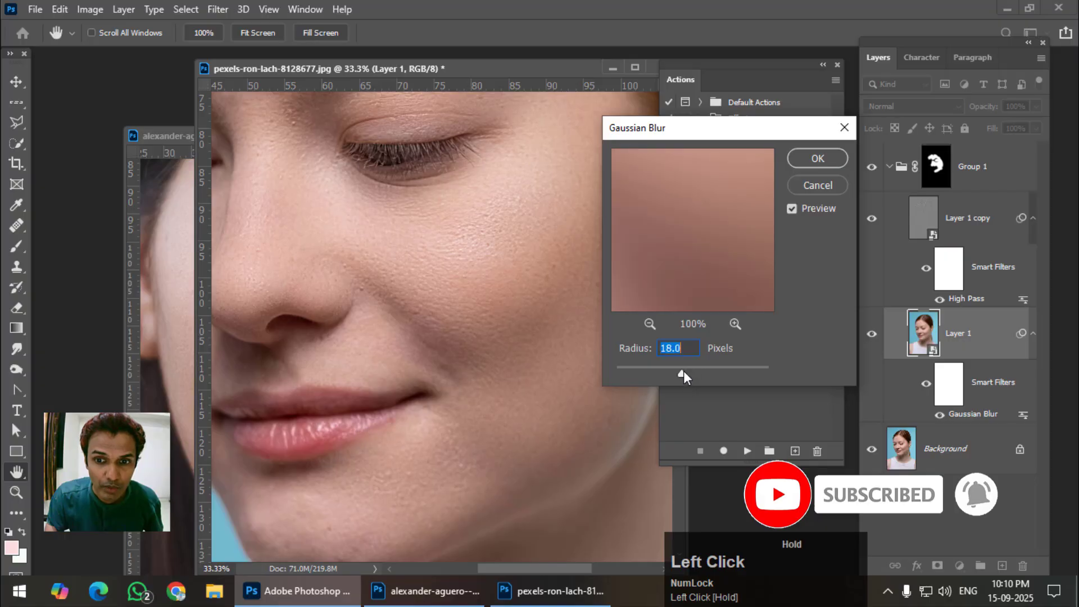
left_click(815, 159)
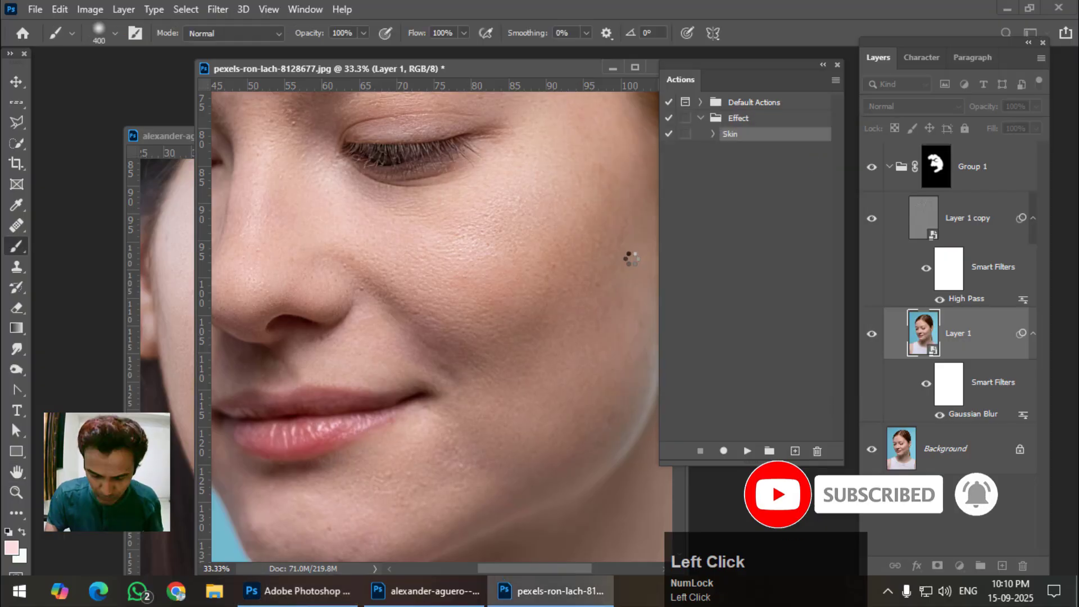
key("ctrl+minus")
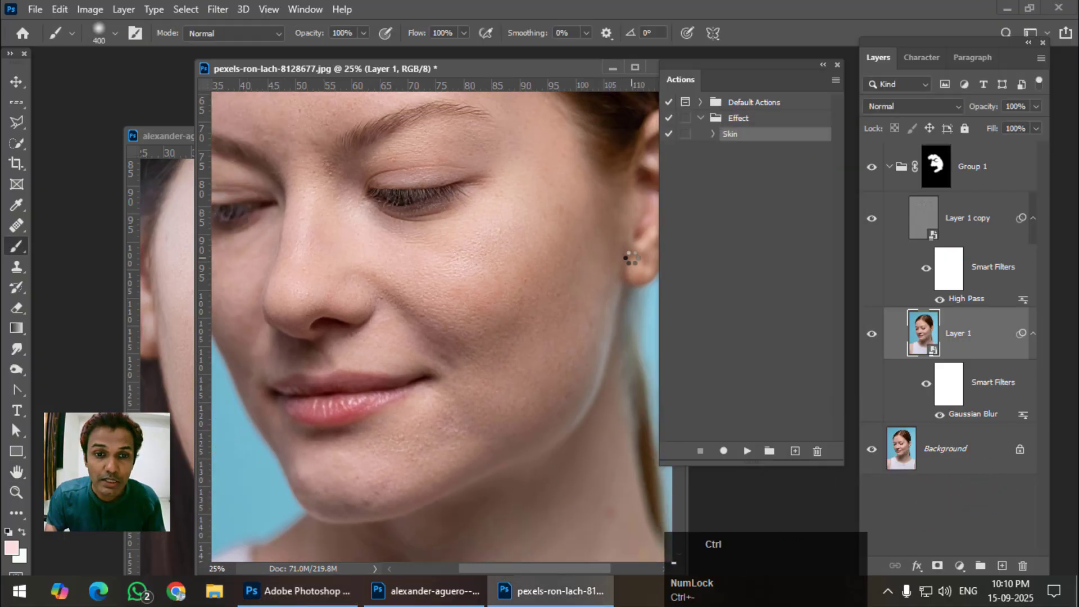